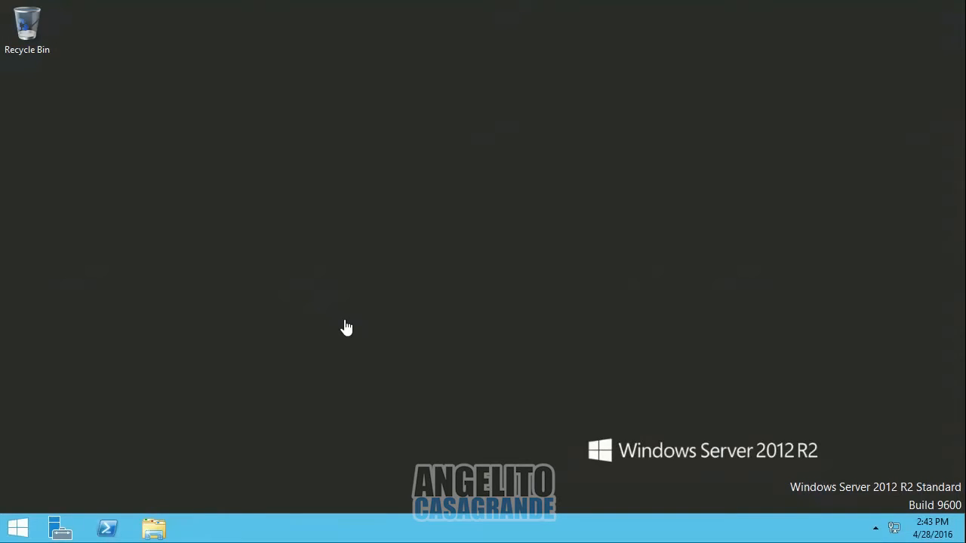
- Open Server Manager and show the Local Server properties page
click(60, 528)
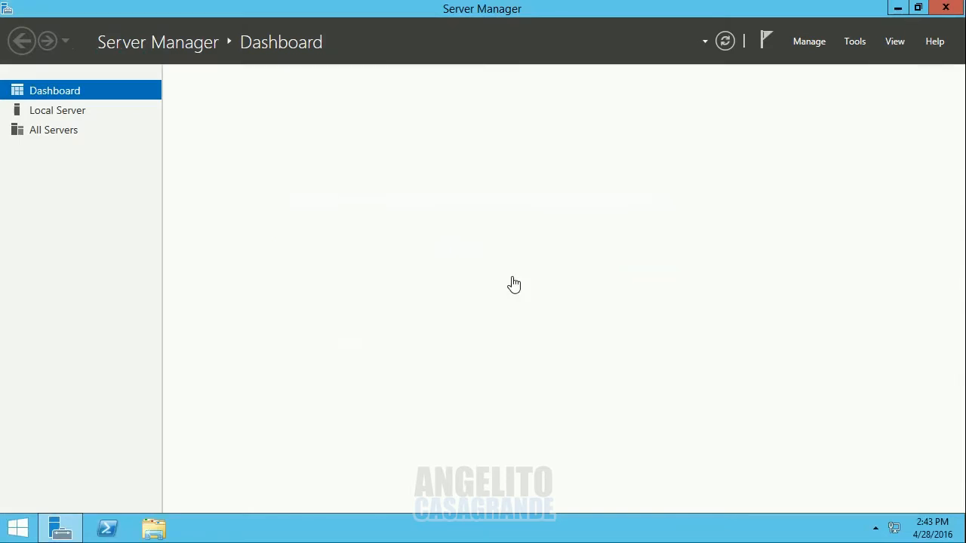
click(67, 114)
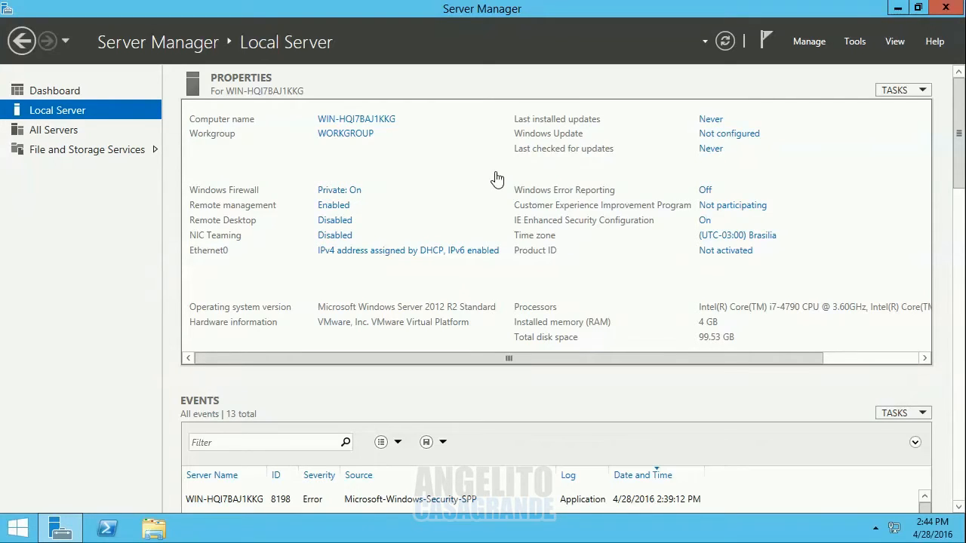
- Rename the computer to AC-AP-01 and join the TUTORIAL workgroup
click(384, 125)
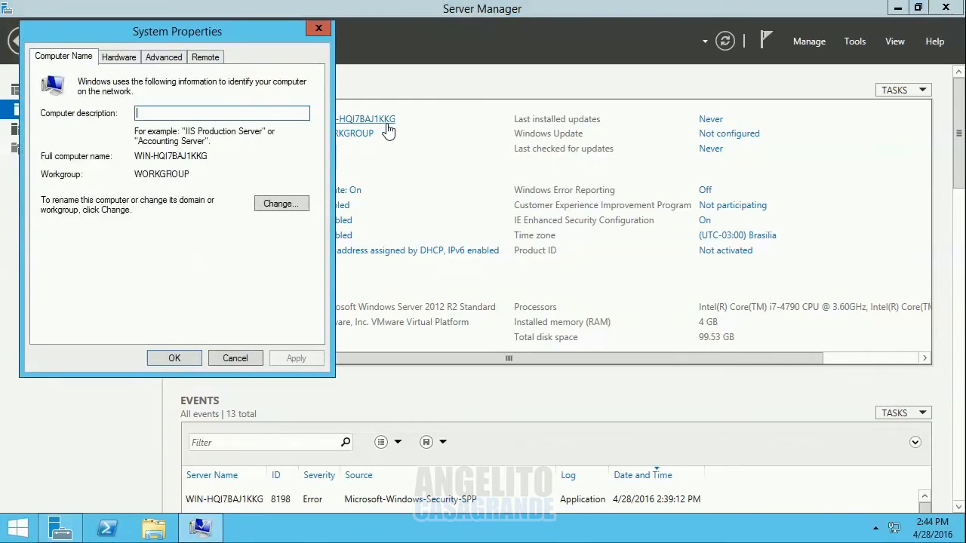
click(295, 203)
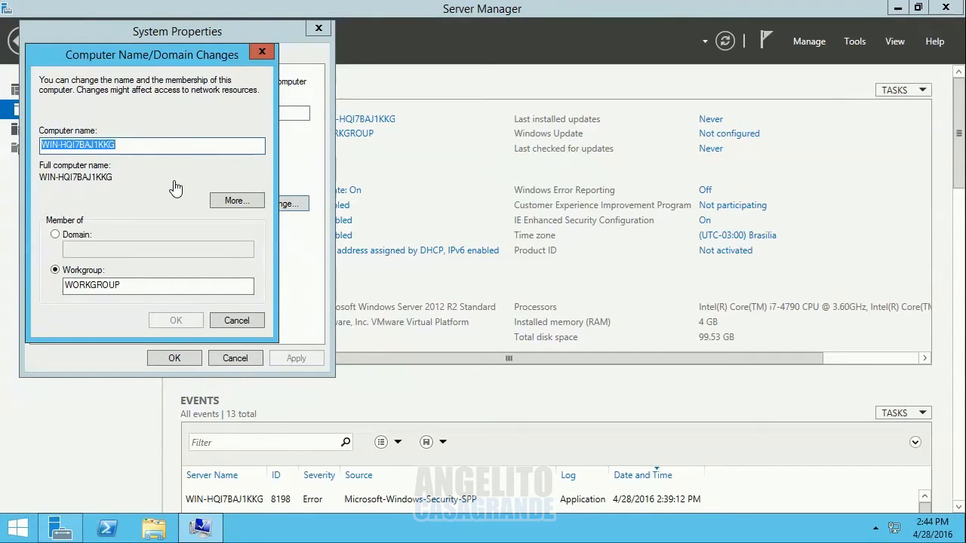
text(AC-A)
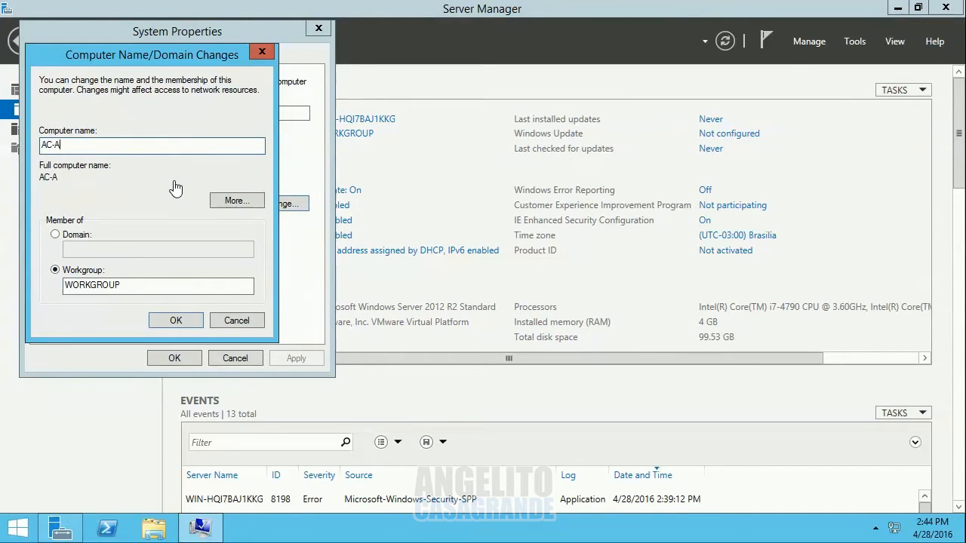
text(P-01)
key(Tab)
key(Tab)
key(Tab)
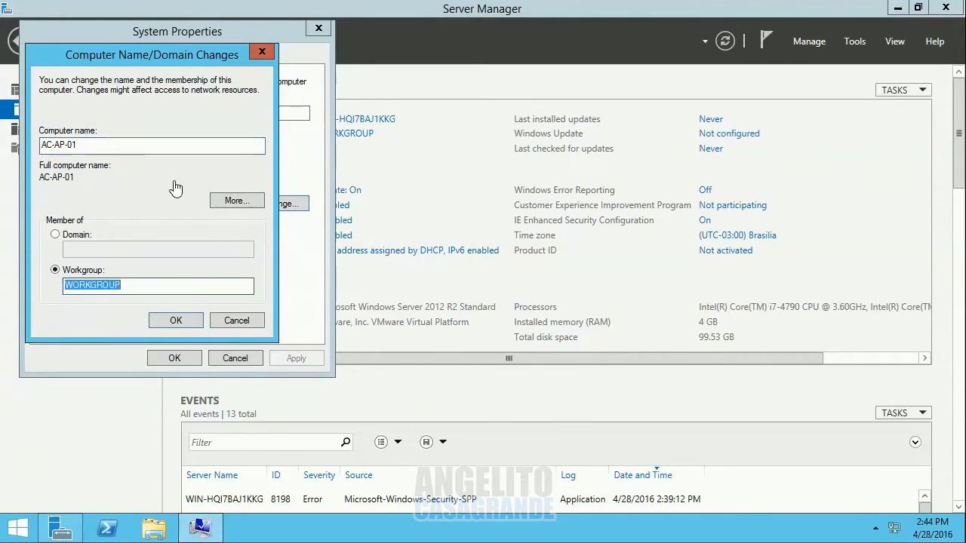
text(TUTORIAL)
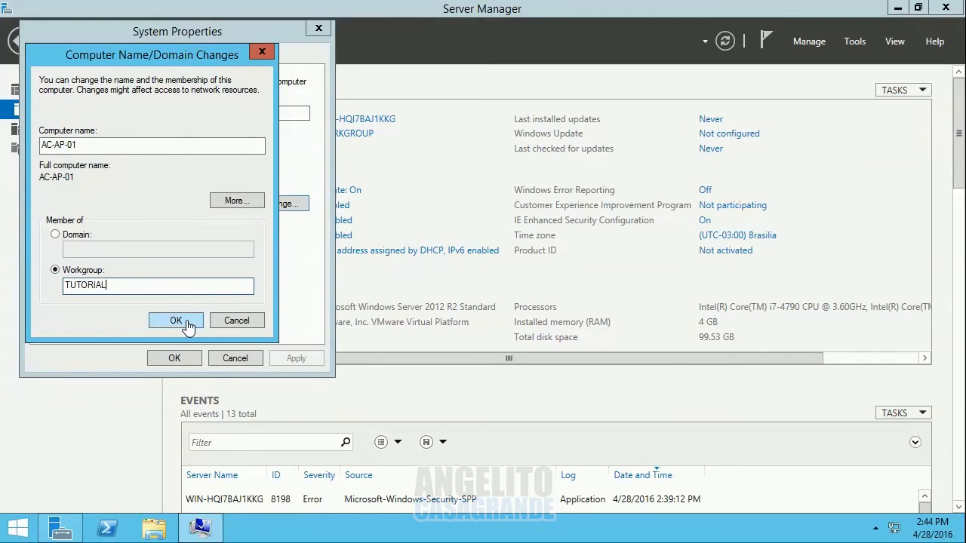
click(176, 321)
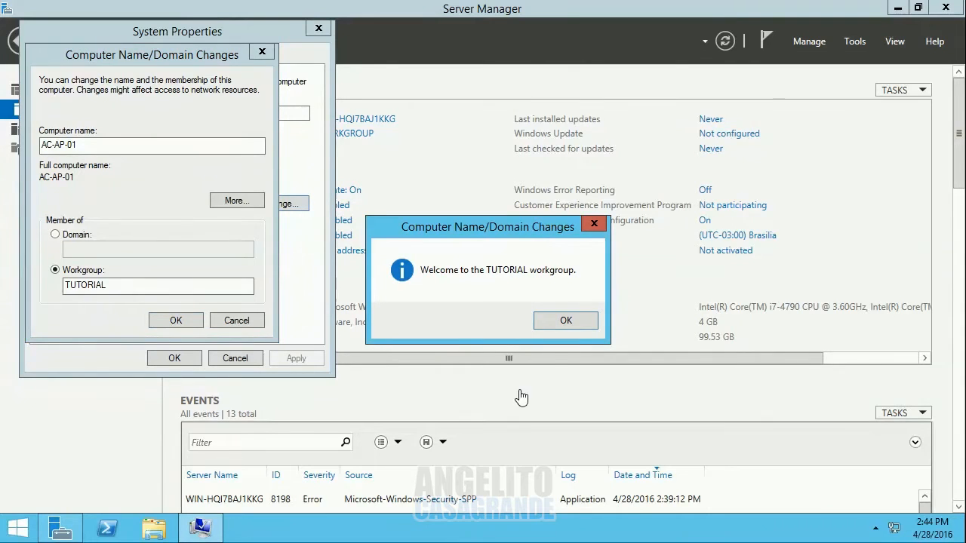
- Acknowledge the welcome and restart prompts, close System Properties, and restart the server
click(562, 325)
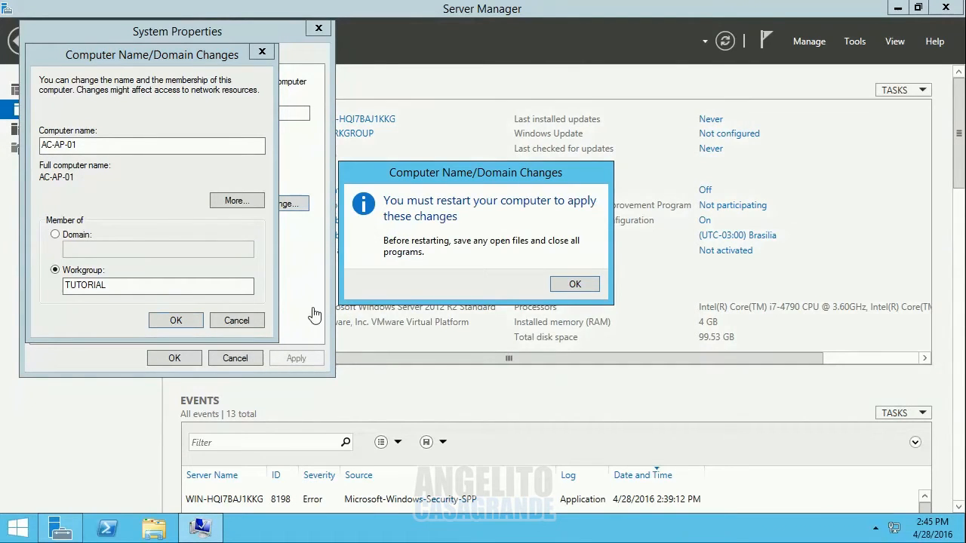
click(588, 294)
click(175, 358)
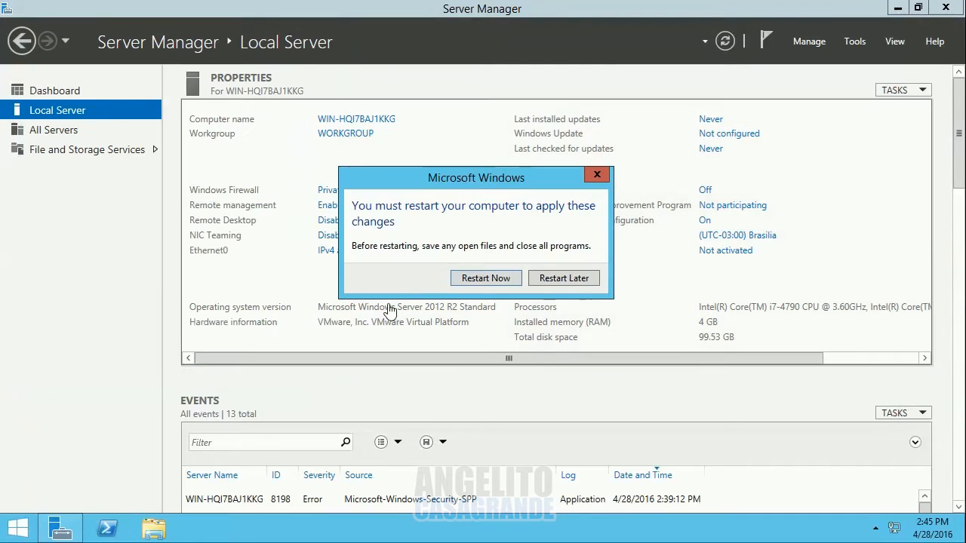
click(485, 279)
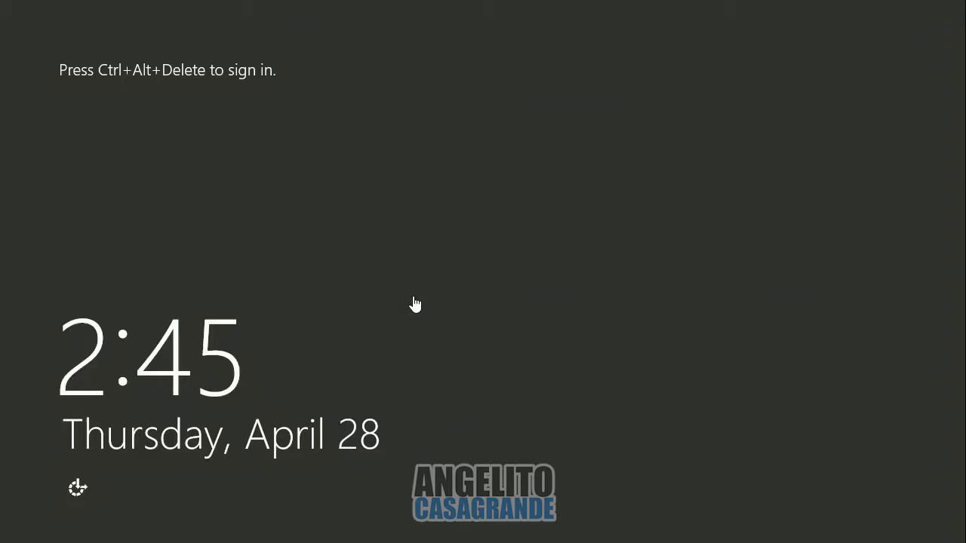
- Sign in as Administrator after the restart and open This PC in File Explorer
key(ctrl+alt+Delete)
text(••••••••••)
key(Return)
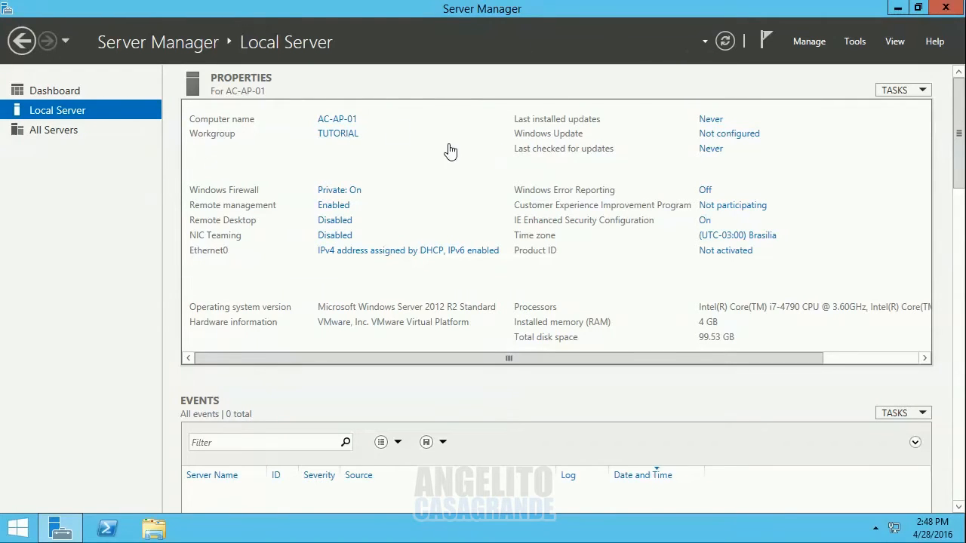
key(super+e)
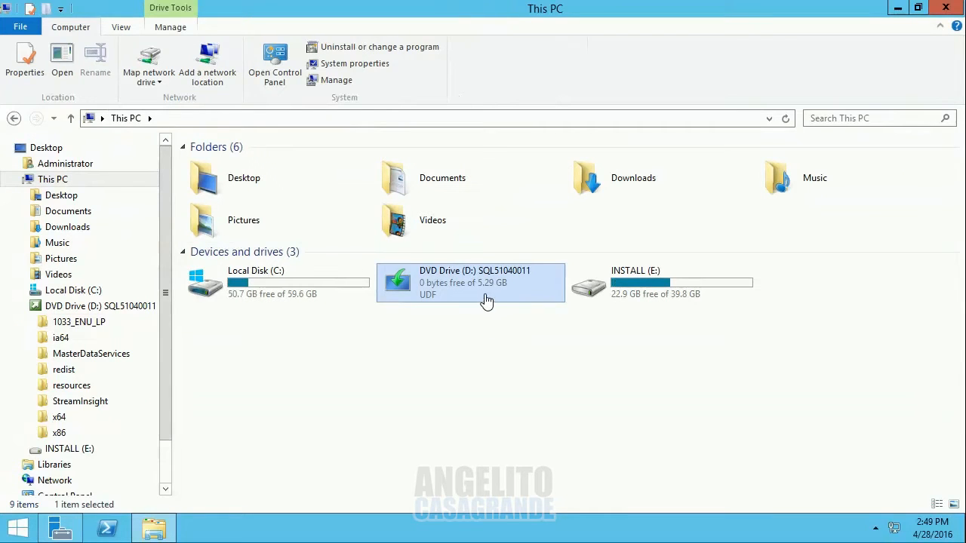
- Open DVD Drive (D:) and navigate to 1033_ENU_LP\x64\Setup\x64
right_click(486, 300)
click(518, 102)
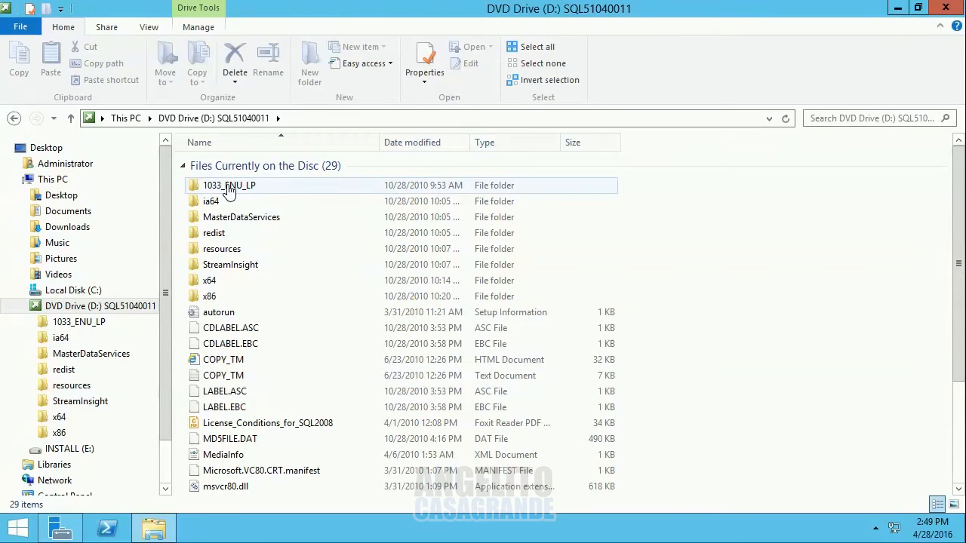
double_click(229, 189)
double_click(223, 202)
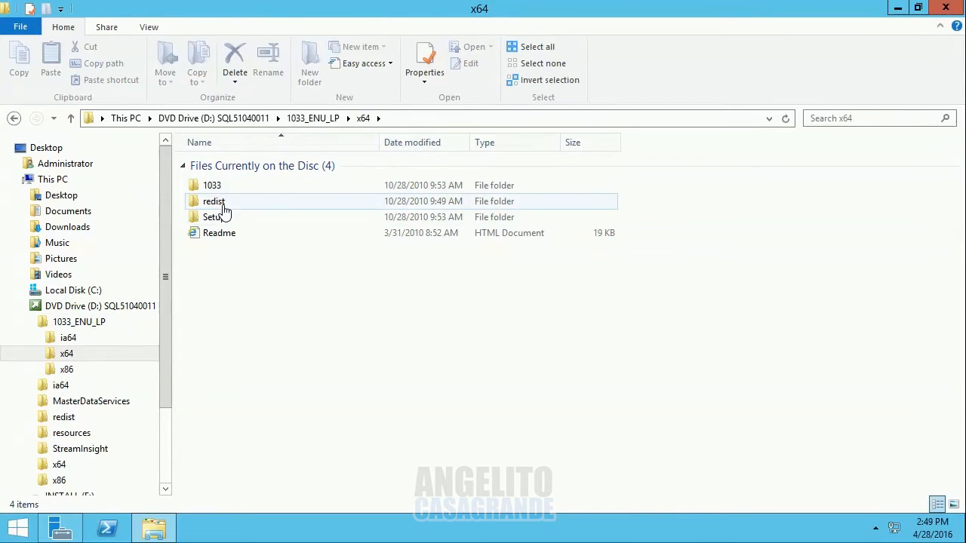
double_click(219, 217)
double_click(264, 279)
- Select and launch the sqlncli Native Client installer
click(263, 202)
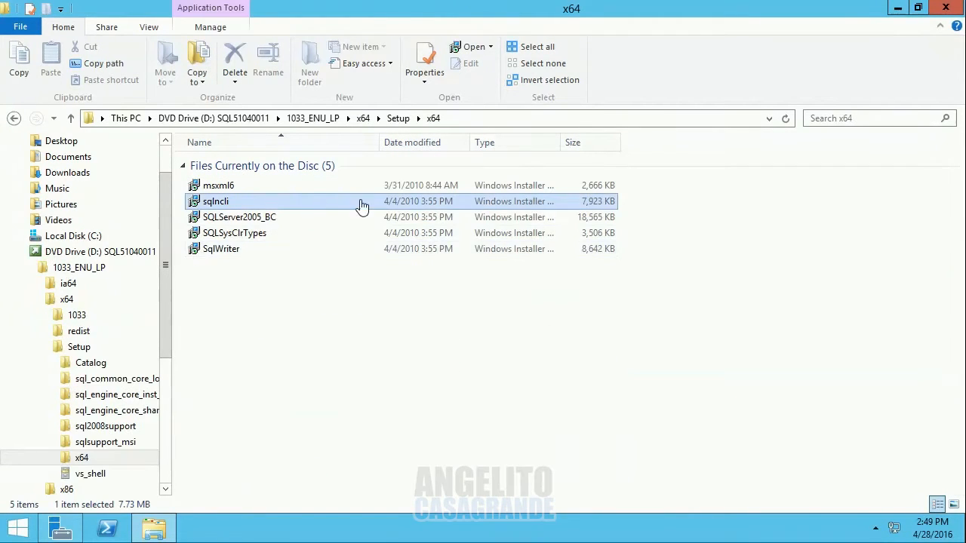
click(505, 120)
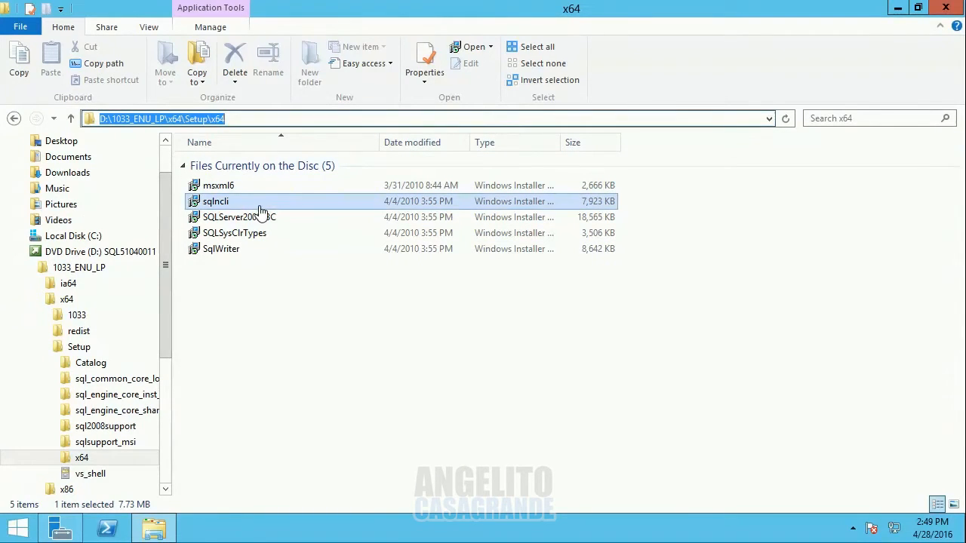
click(227, 119)
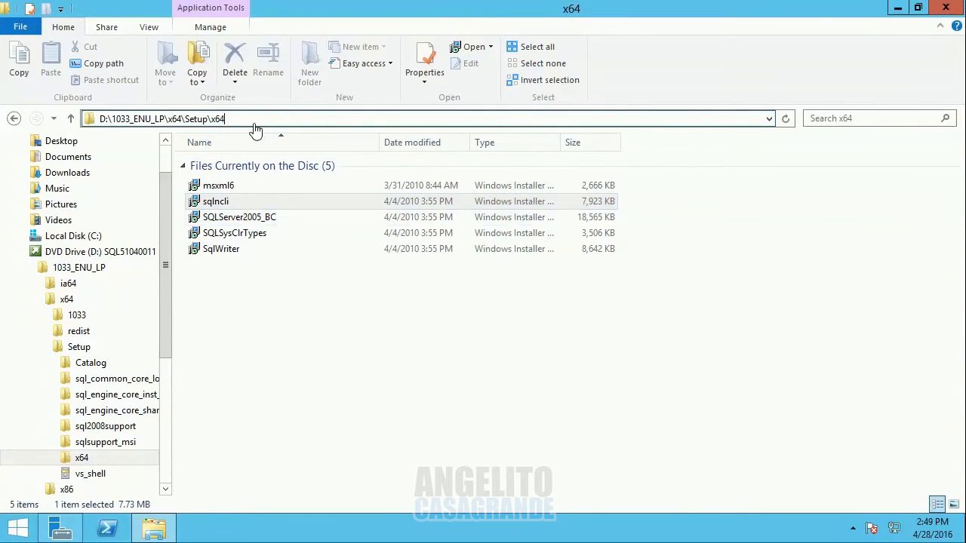
click(195, 202)
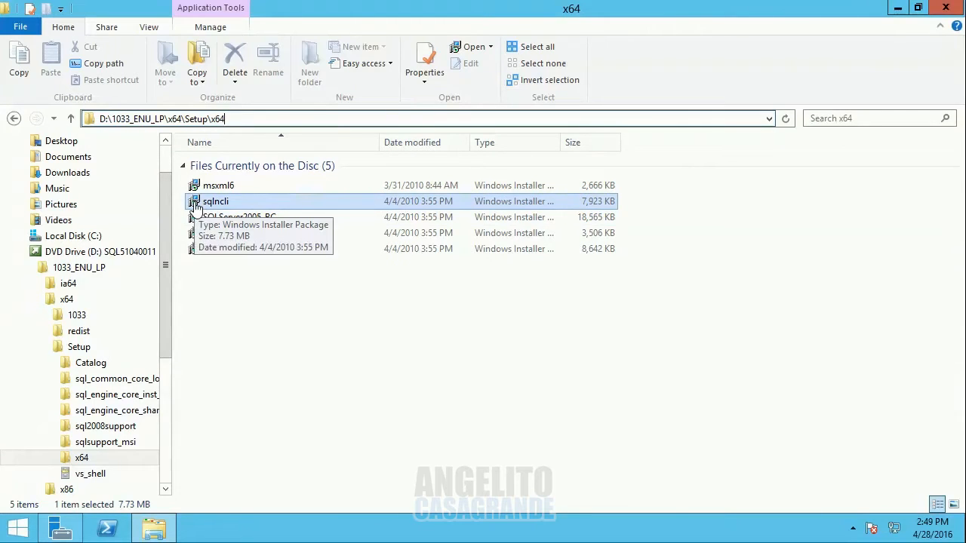
double_click(215, 203)
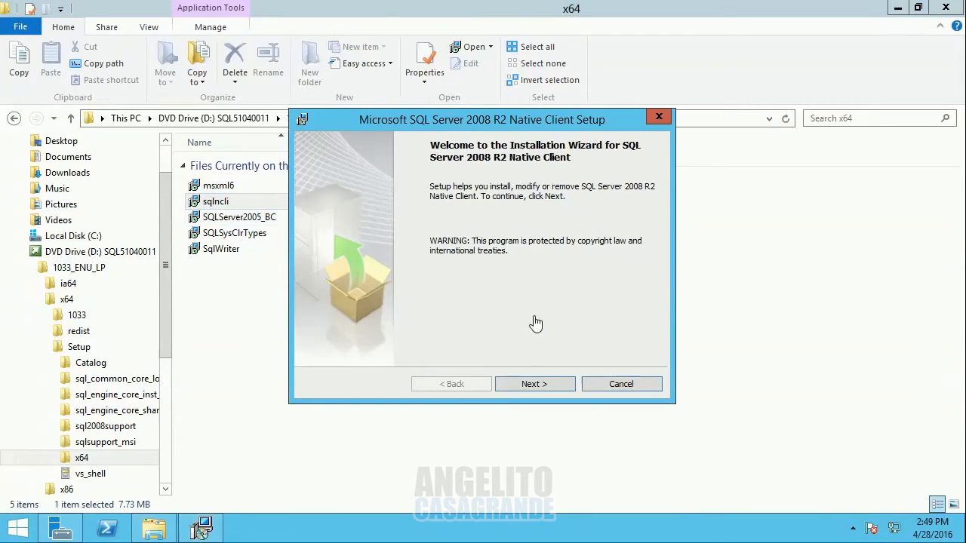
- Accept the licence, enter registration name and company Tutorial, and install the Native Client with default features
click(534, 383)
click(447, 332)
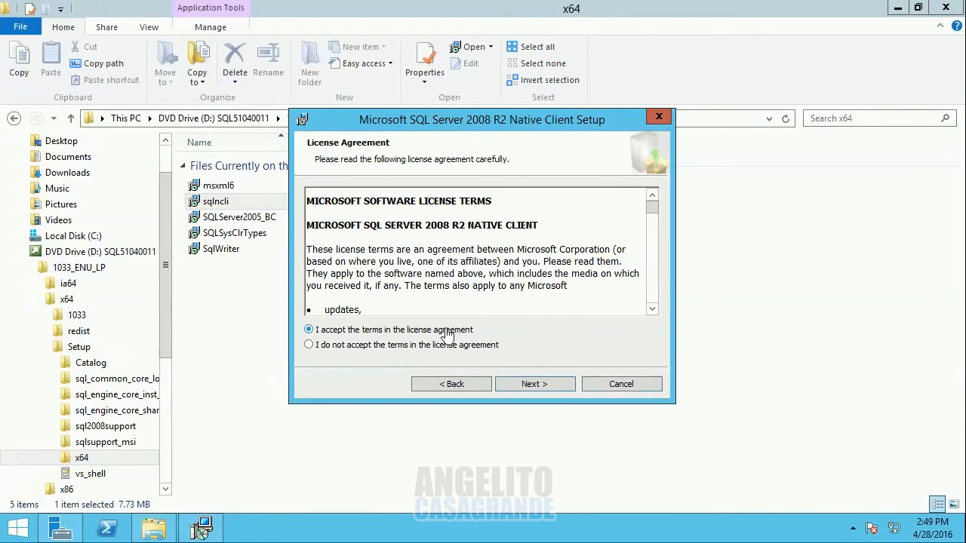
click(533, 385)
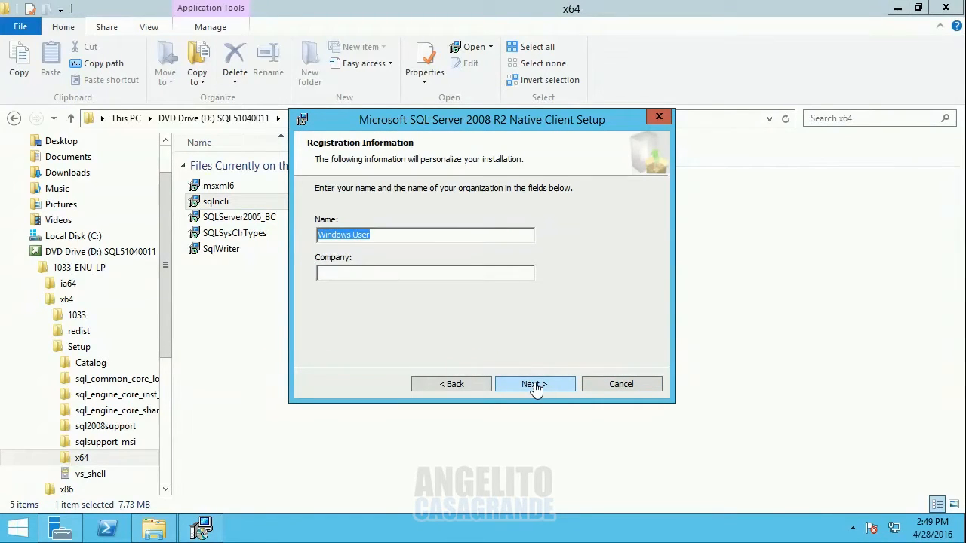
text(Angelito Casagrande)
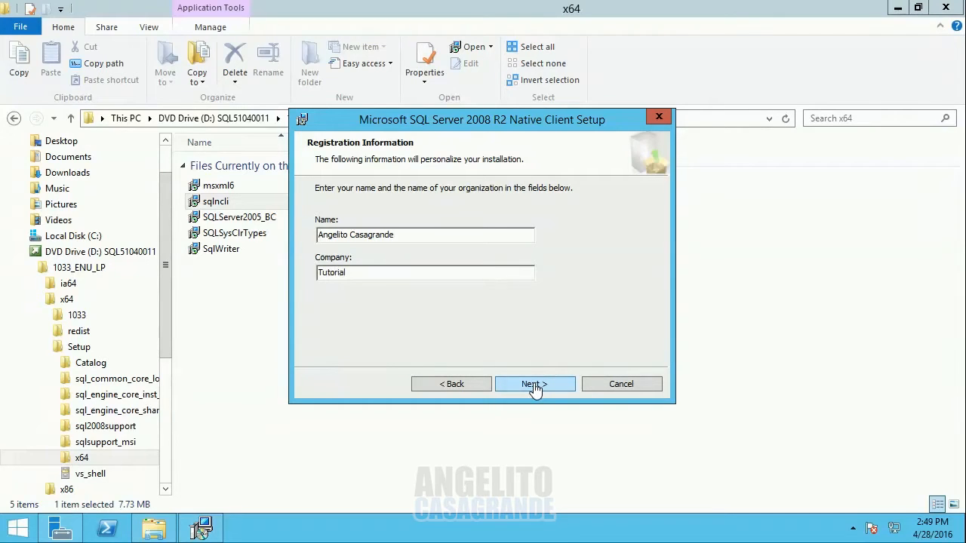
click(533, 386)
click(533, 386)
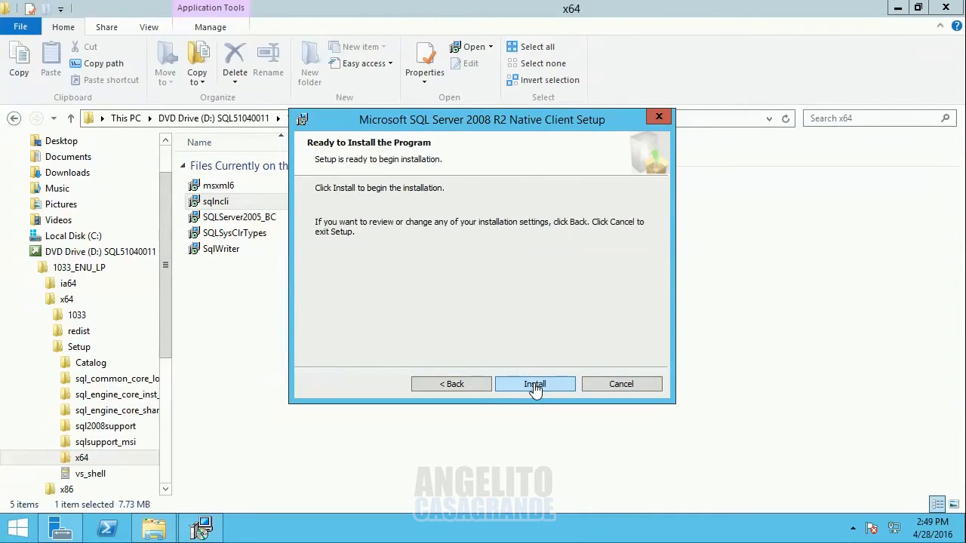
click(534, 386)
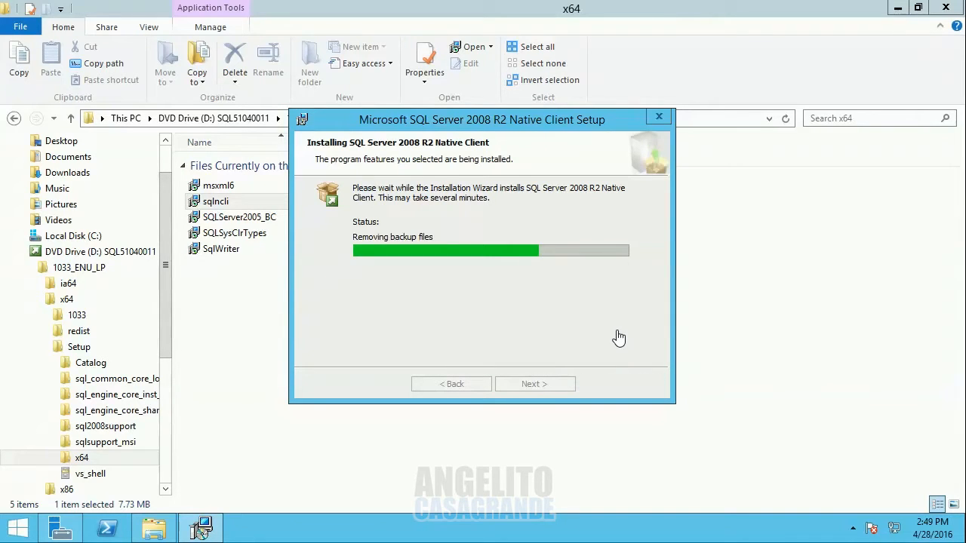
click(570, 387)
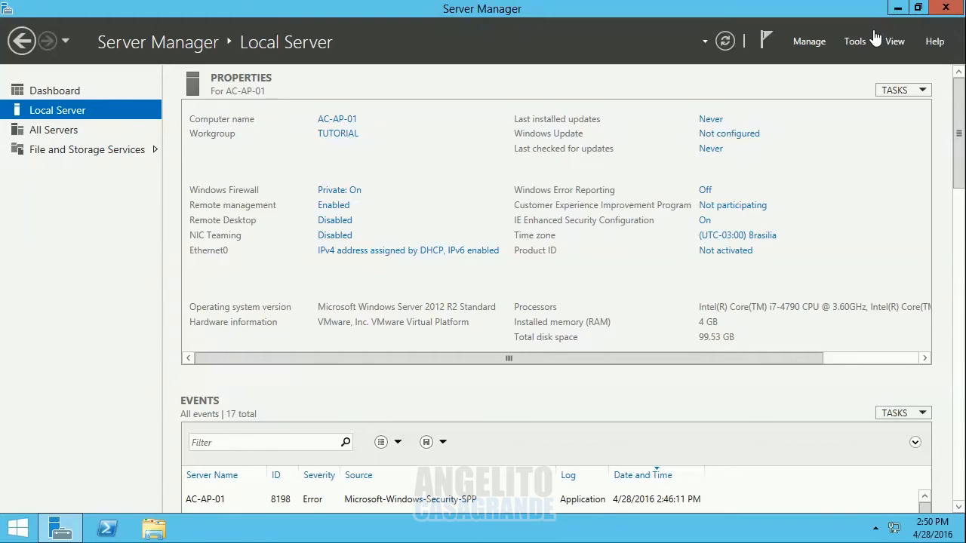
- Close Server Manager and select Setup in INSTALL (E:)\Product_920.003.00_CD_1441810_MSSQL
click(954, 7)
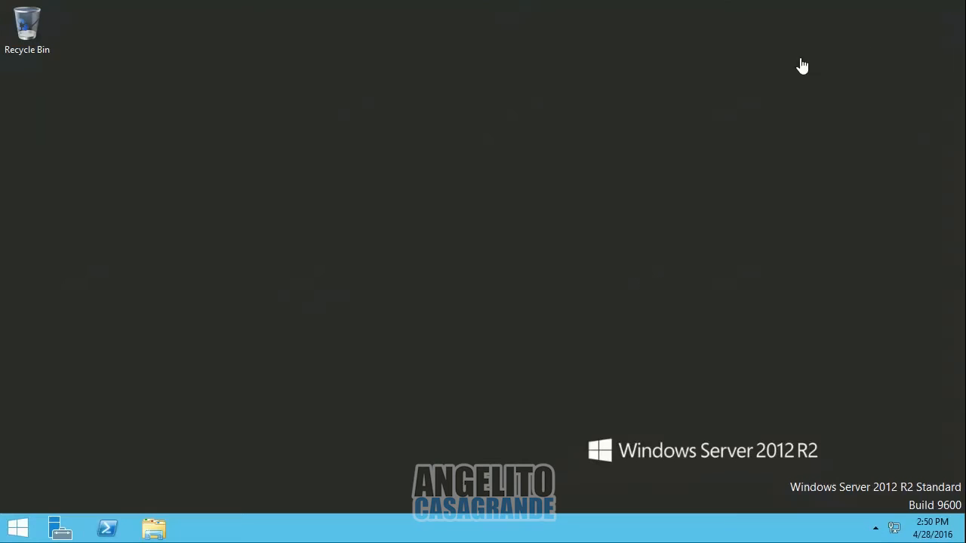
click(156, 532)
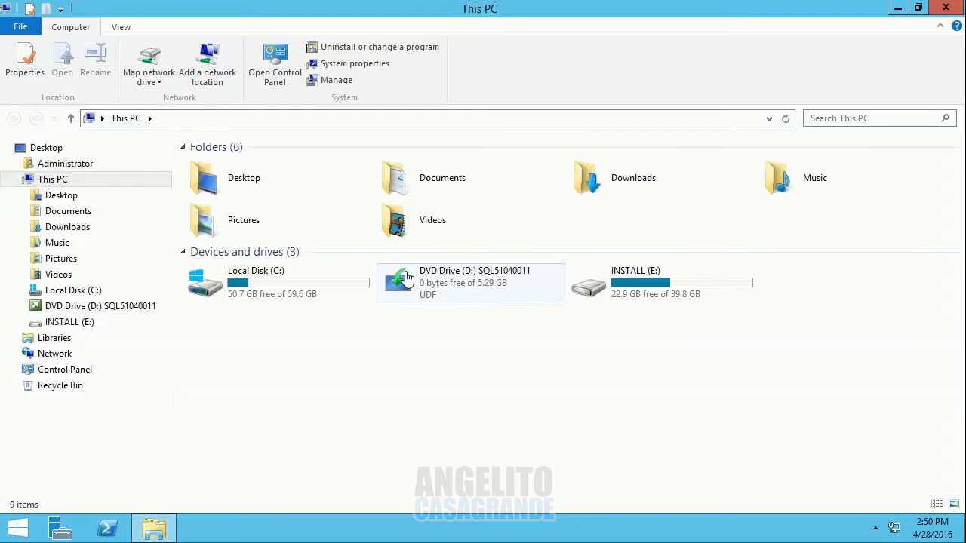
double_click(639, 287)
double_click(254, 187)
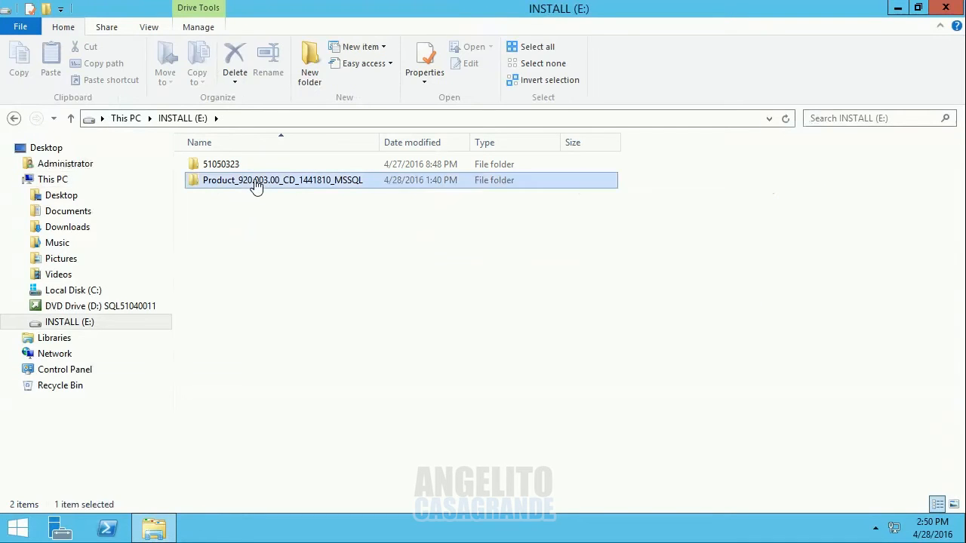
drag(958, 249, 938, 393)
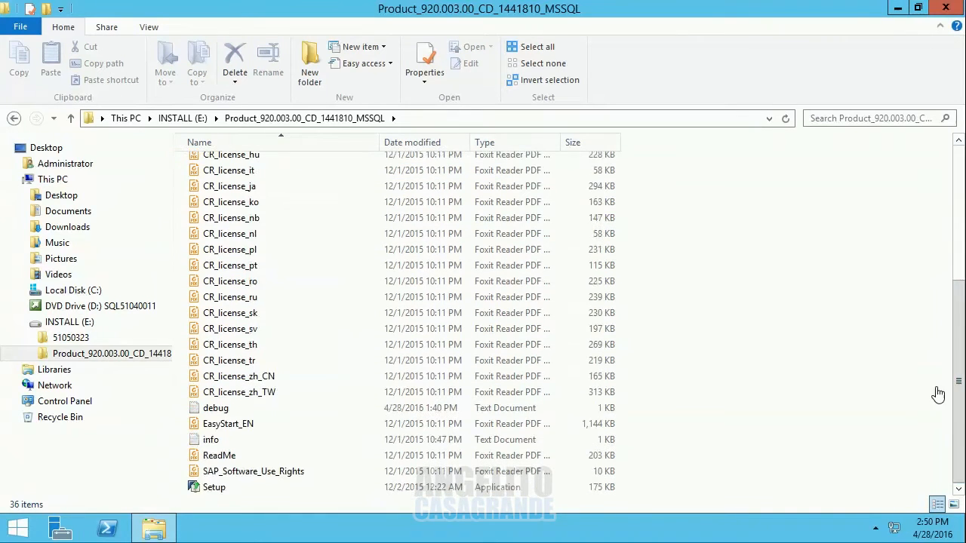
click(230, 486)
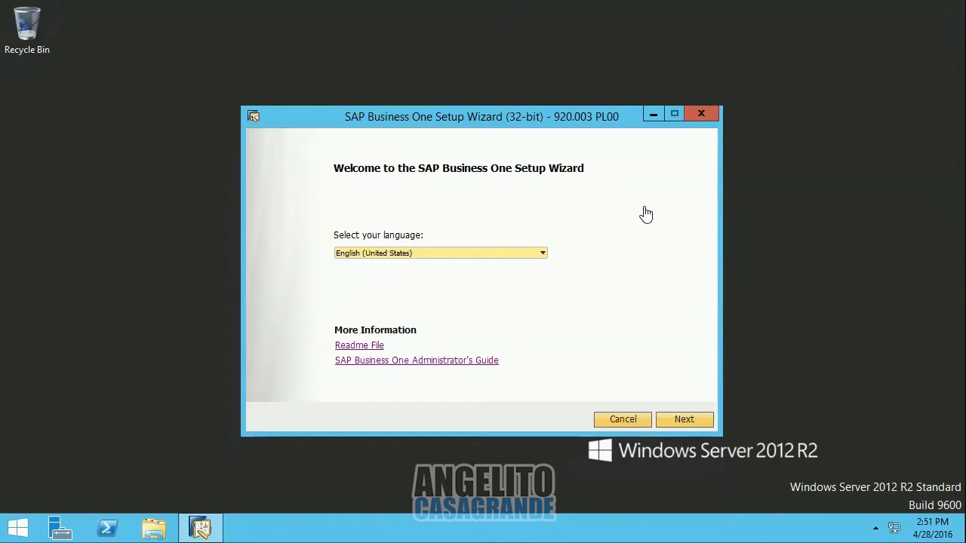
- Switch the wizard language to Português (Brasil) and continue past the welcome page
click(450, 255)
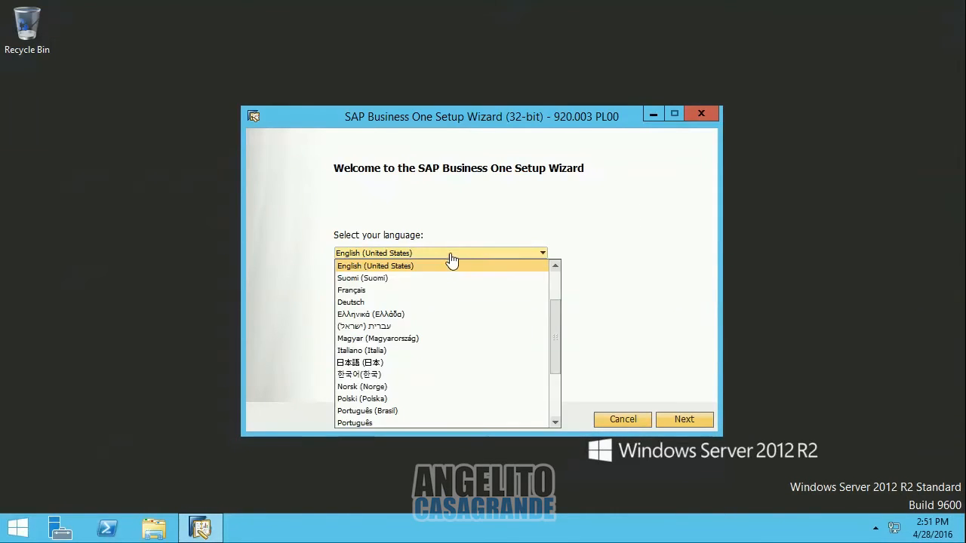
click(388, 410)
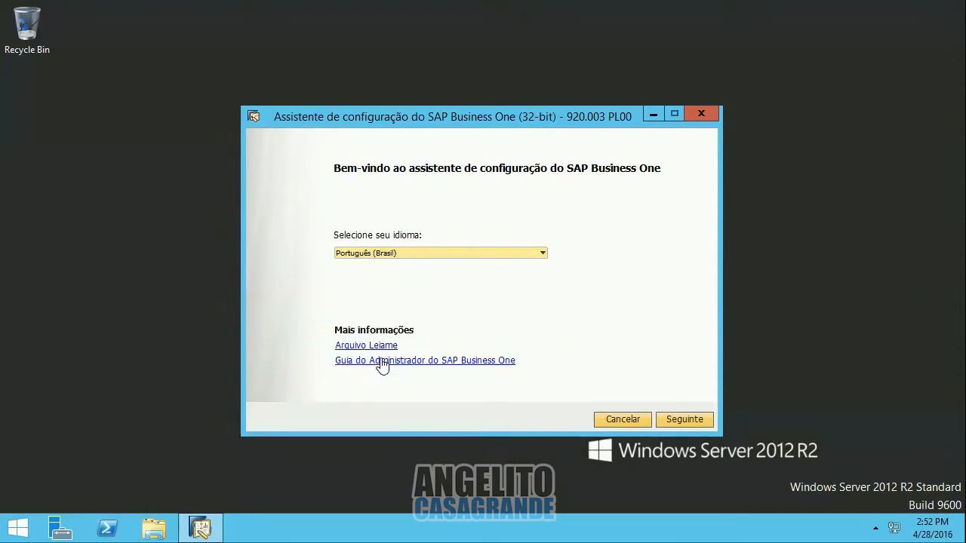
click(684, 421)
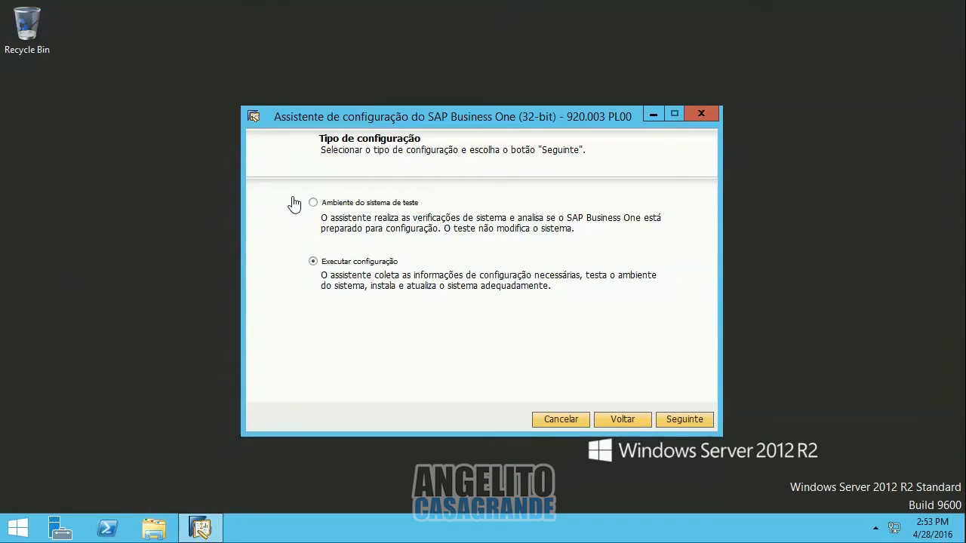
- Choose Executar configuração and keep Nova configuração
click(313, 261)
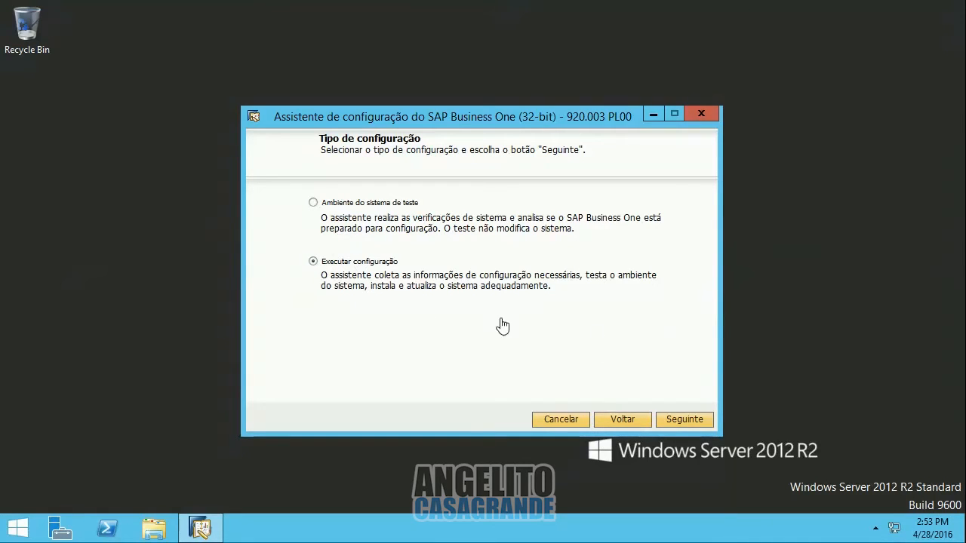
click(692, 420)
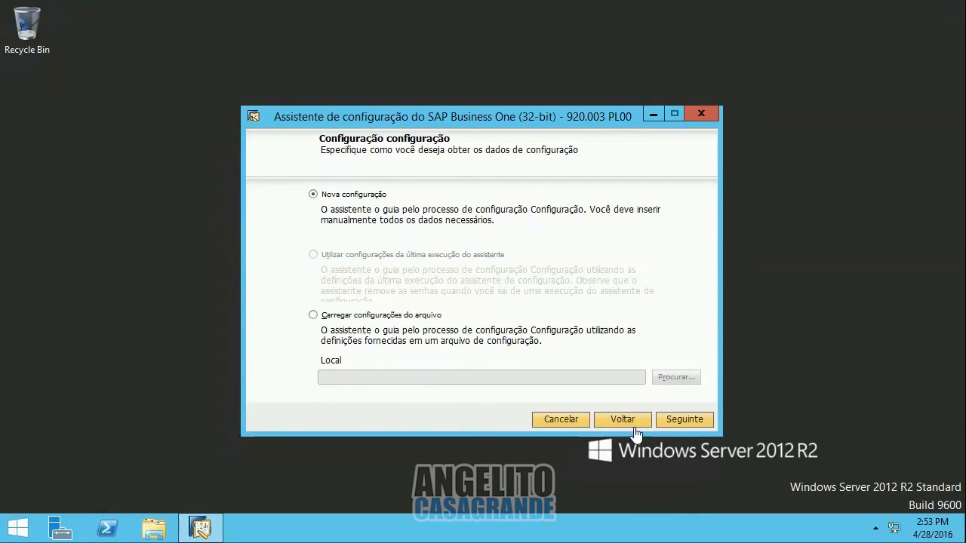
click(691, 420)
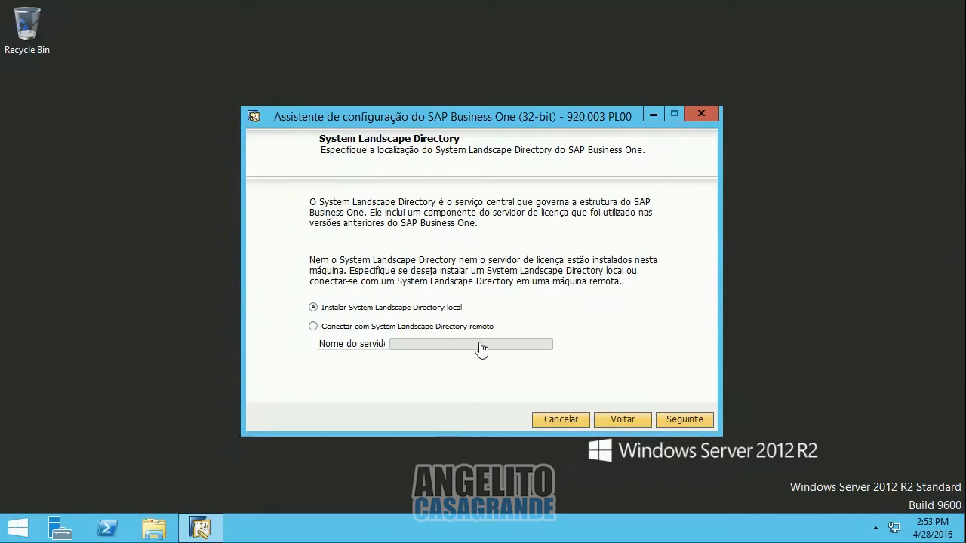
- Install a local System Landscape Directory and set and confirm its password
click(684, 420)
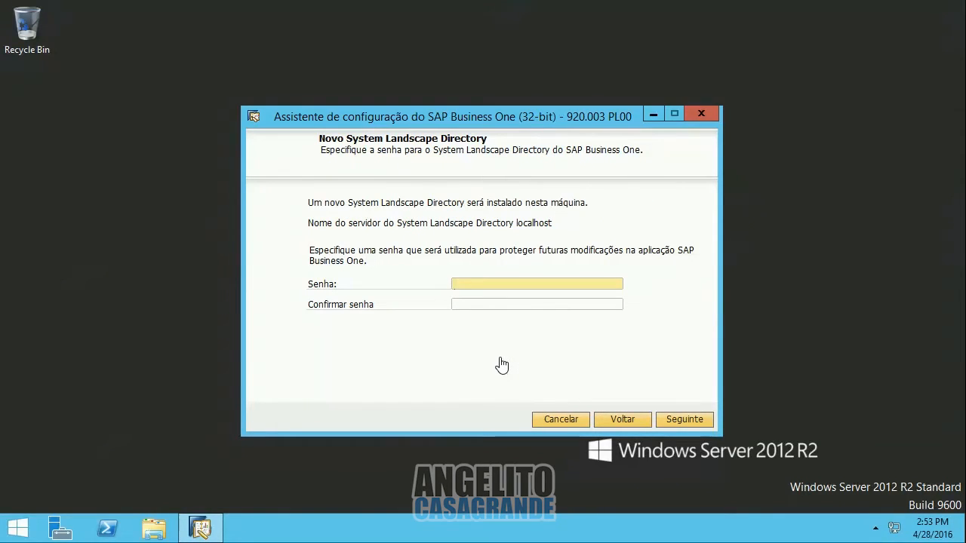
text(***)
key(Tab)
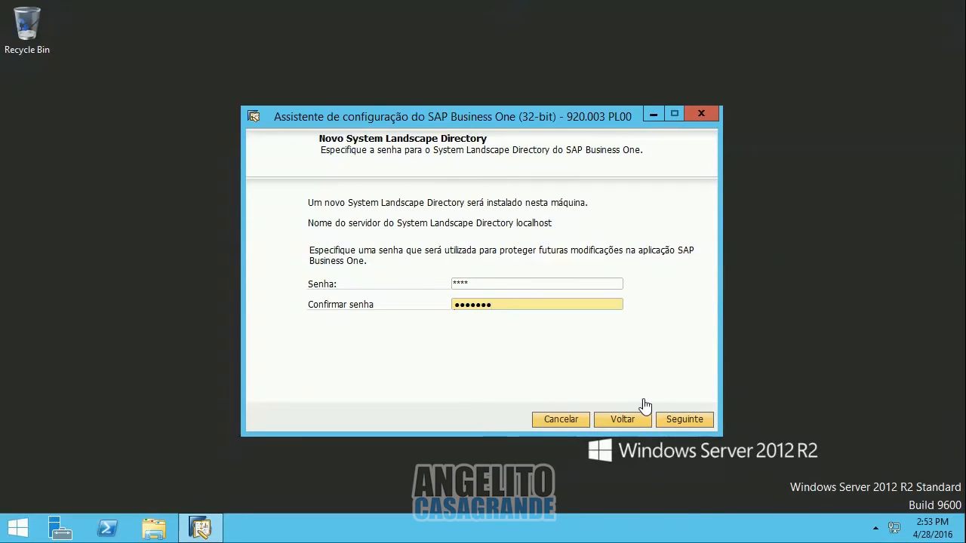
click(684, 423)
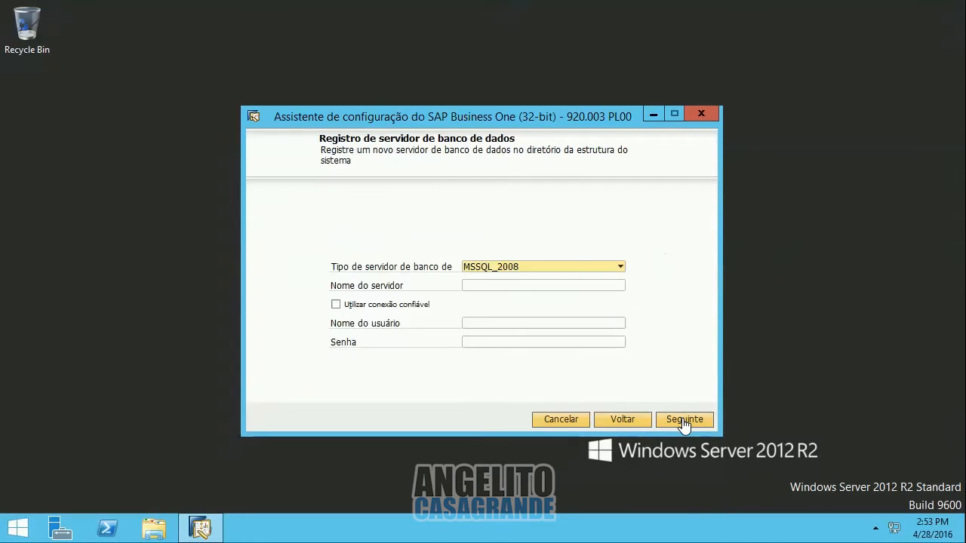
- Keep MSSQL_2008 as the database server type
click(521, 267)
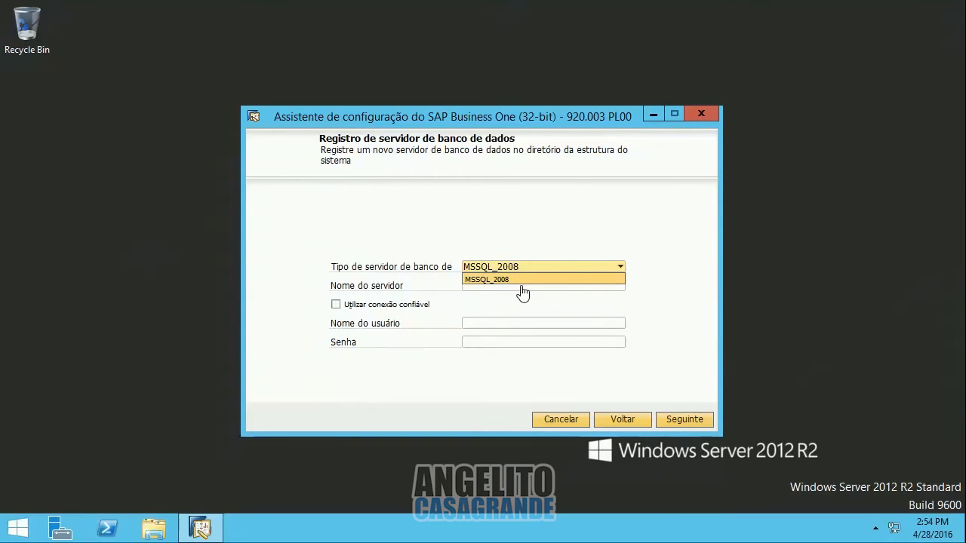
click(563, 255)
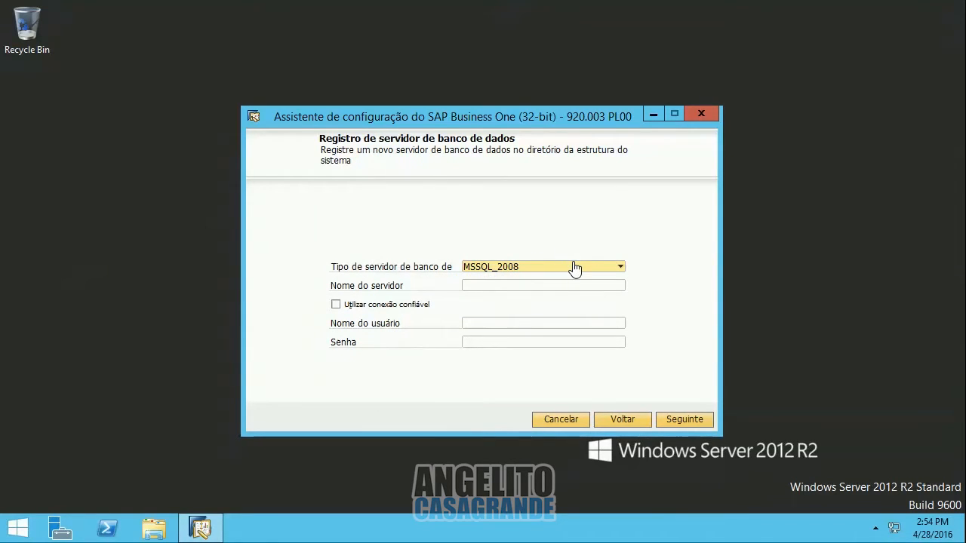
click(573, 268)
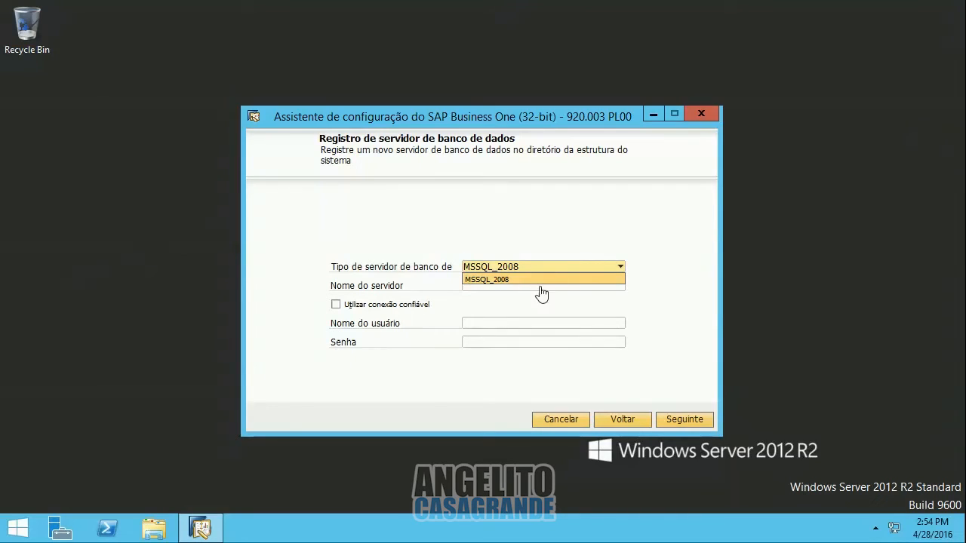
click(554, 255)
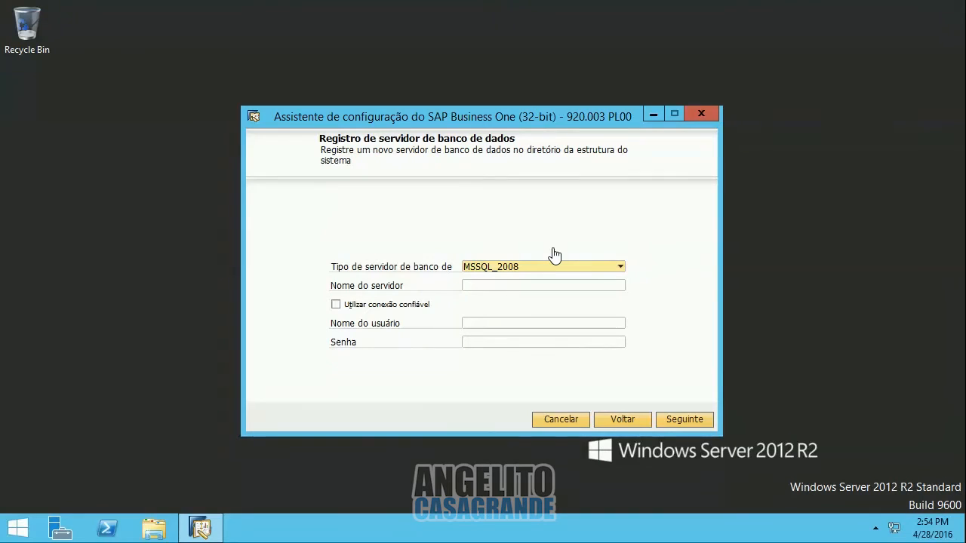
- Enter server name AC-DB-01\PROD, user sa, and the database password
click(494, 286)
text(AC-DB)
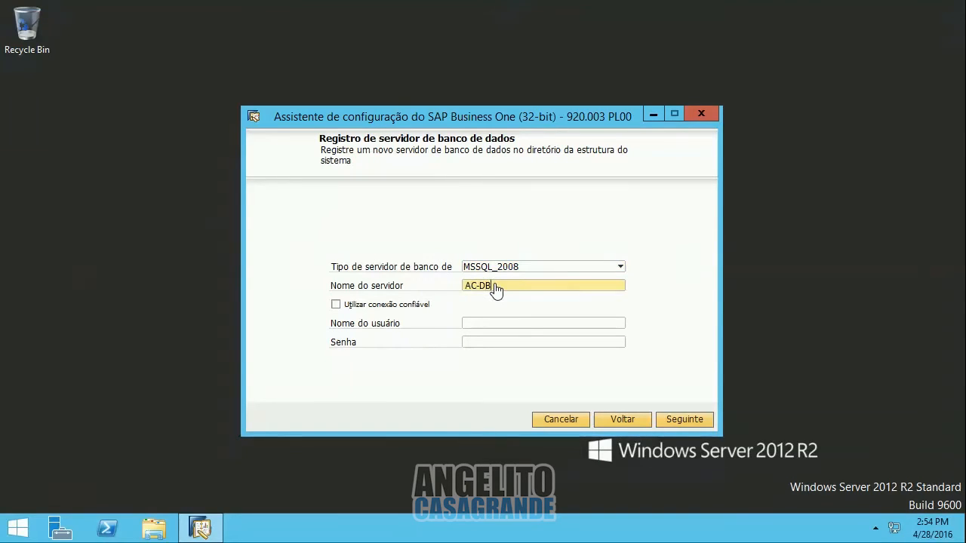
text(-01\PROD)
key(Tab)
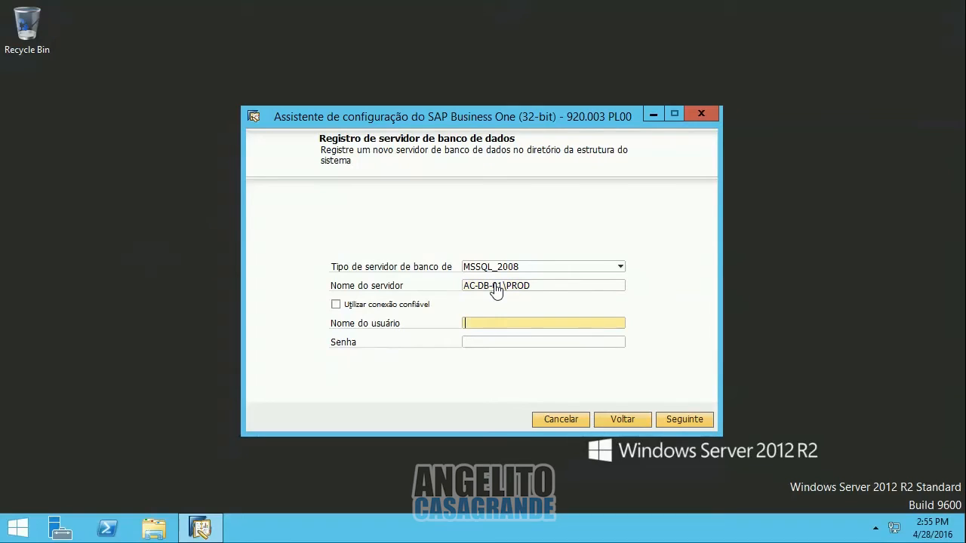
text(sa)
key(Tab)
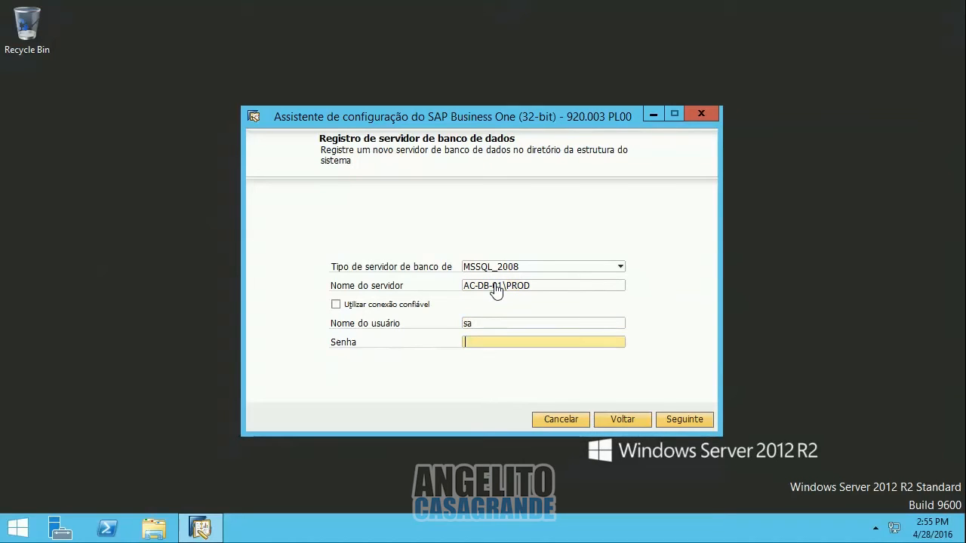
text(*********)
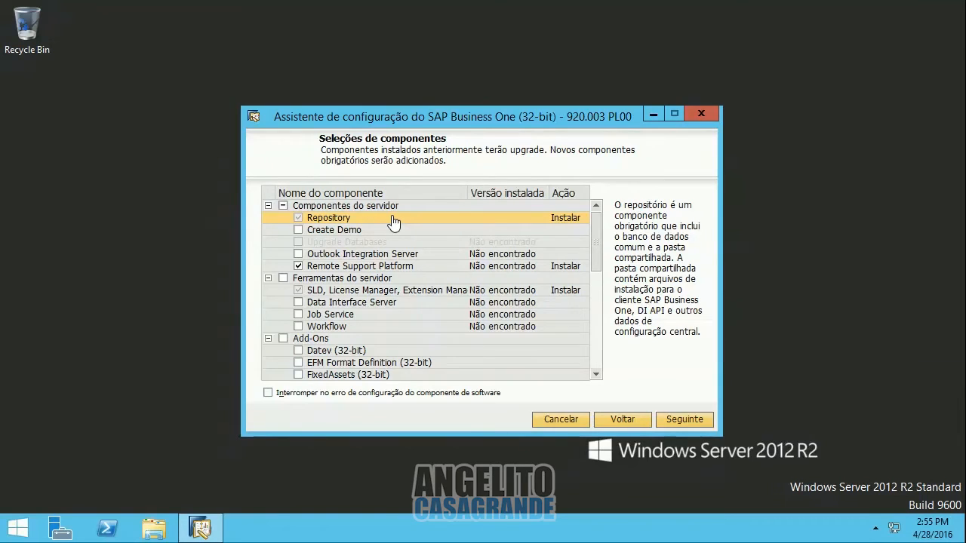
- Mark Create Demo for installation, uncheck Remote Support Platform, and continue to demo databases
click(315, 266)
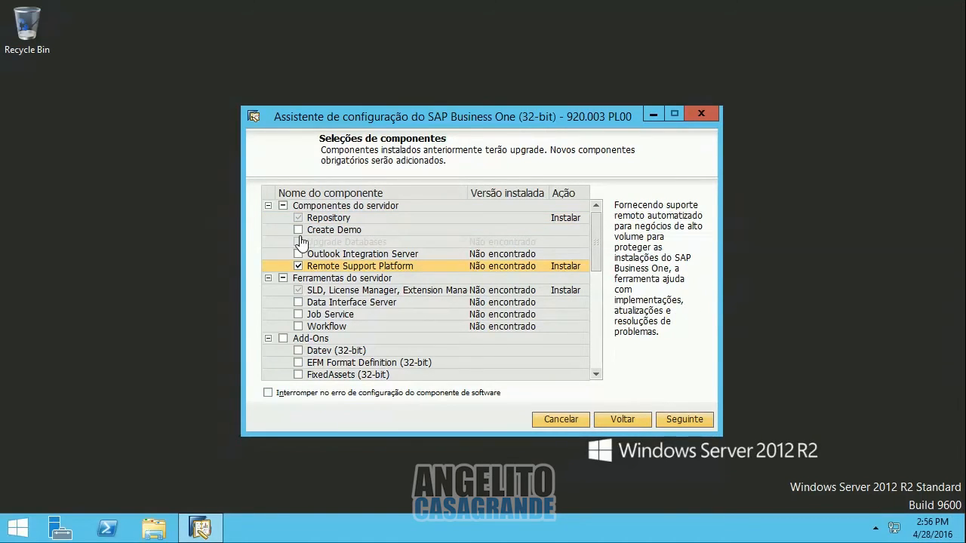
click(297, 229)
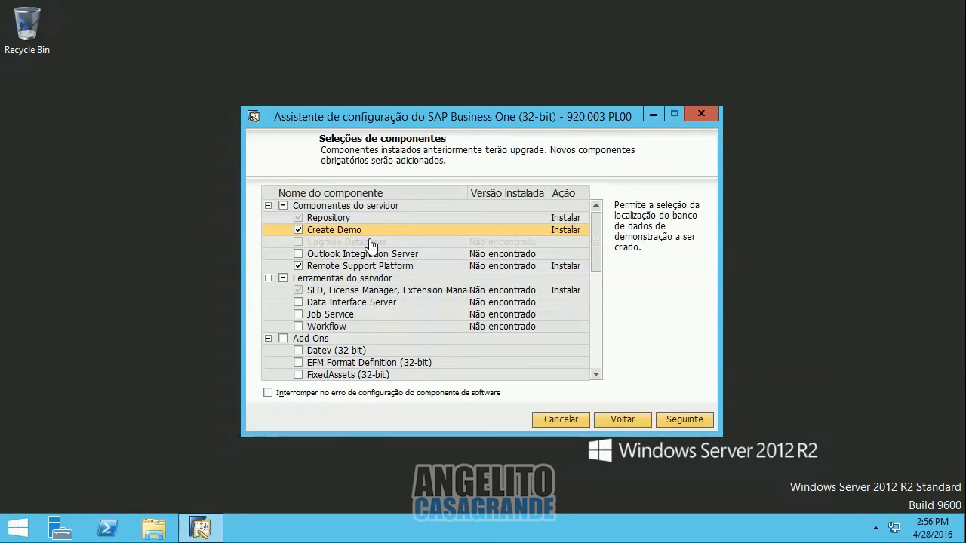
click(298, 266)
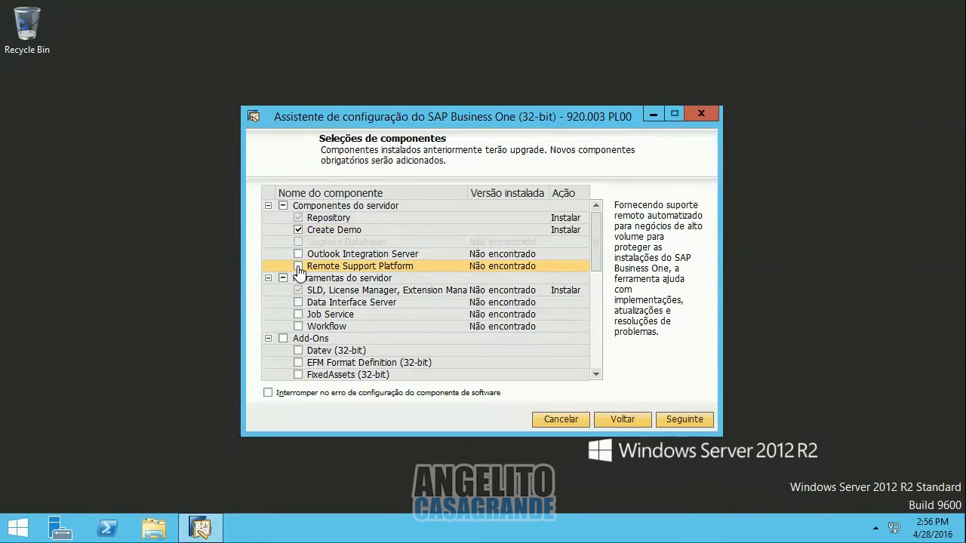
click(368, 255)
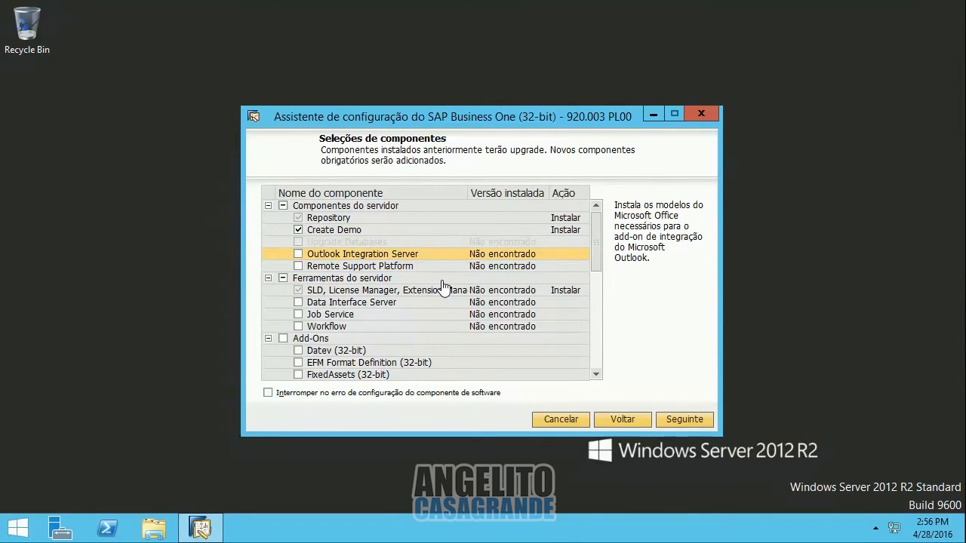
scroll(452, 296, down, 2)
click(352, 243)
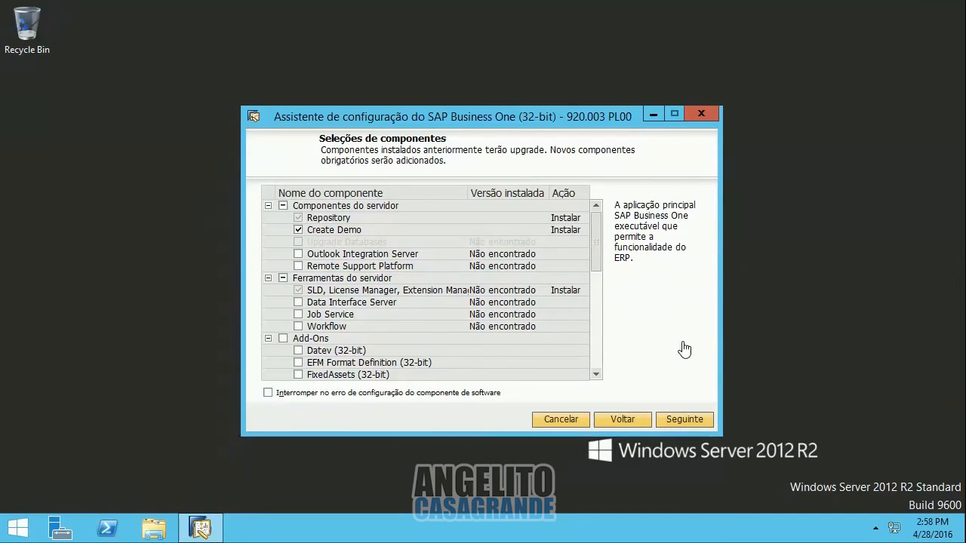
click(677, 417)
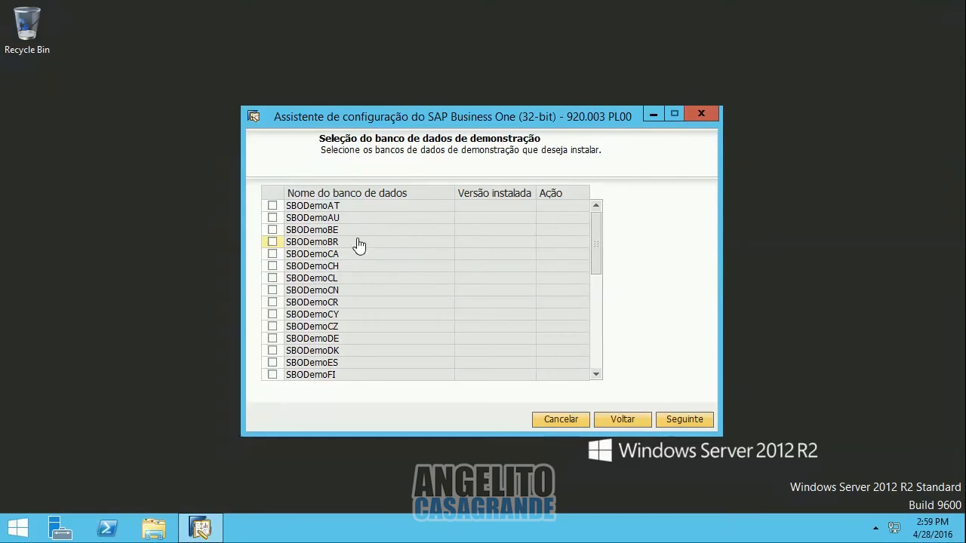
- Mark SBODemoBR for creation, keep 'Utilizar certificado autoassinado', and scroll through the configuration review
click(272, 242)
click(689, 420)
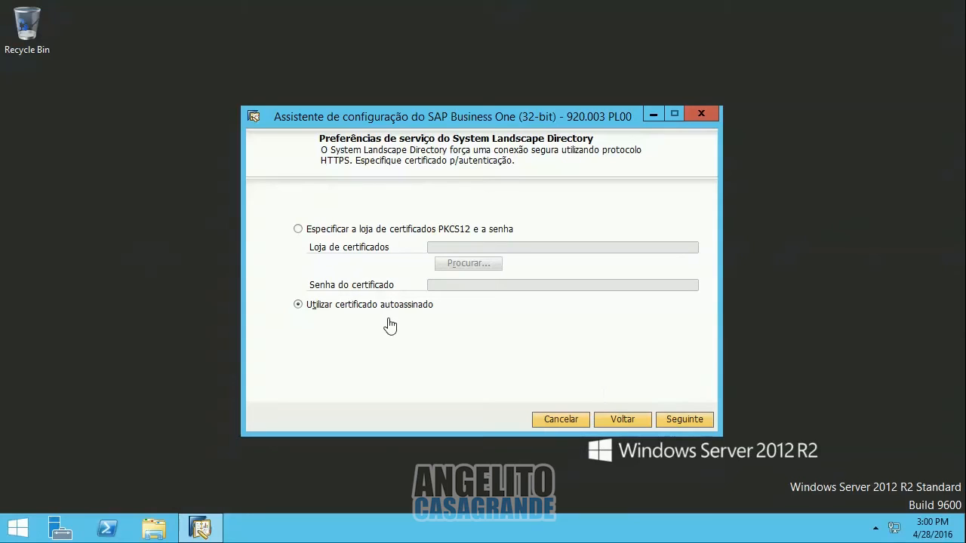
click(686, 427)
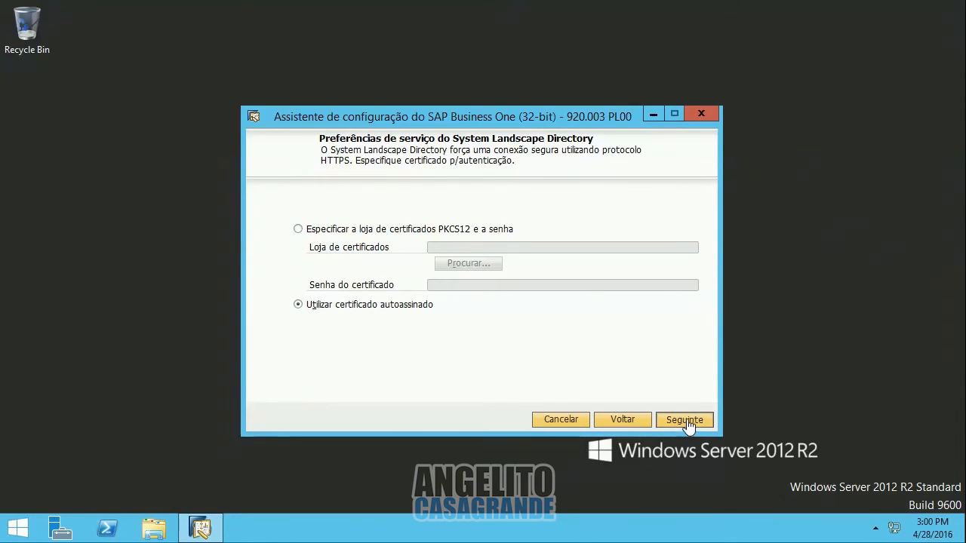
scroll(543, 220, up, 1)
drag(542, 222, 558, 182)
- Install SLD, Repository, Help and the SBODemoBR demo on AC-DB-01\PROD, then finish the wizard
click(687, 420)
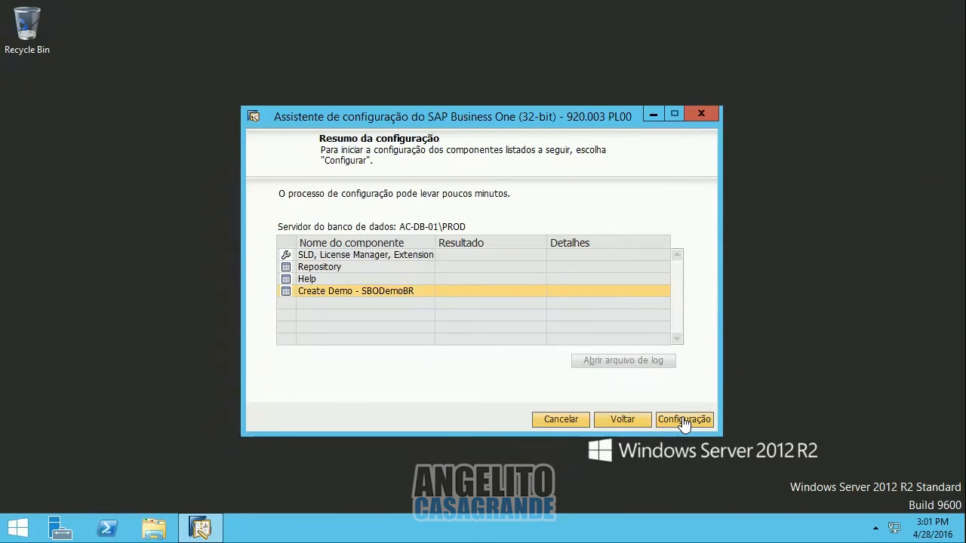
click(683, 420)
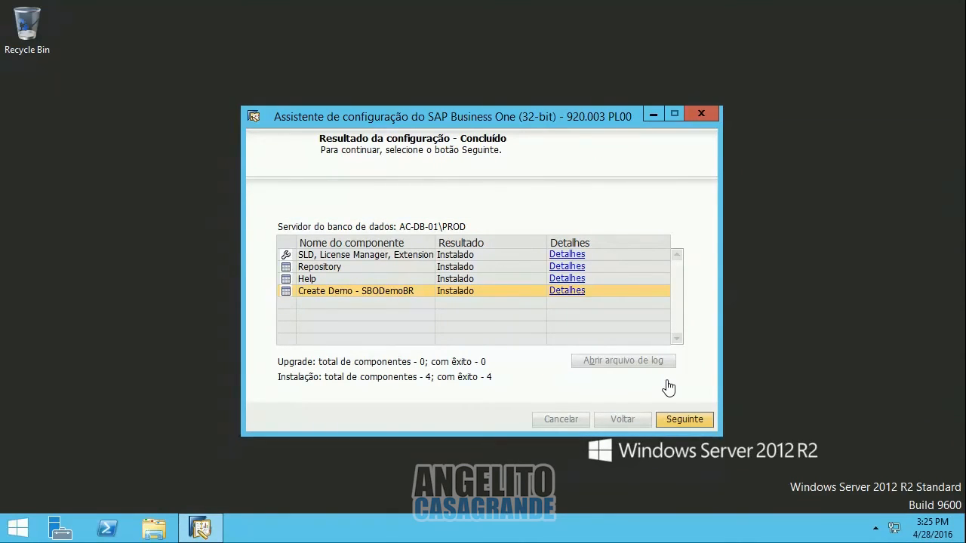
click(698, 425)
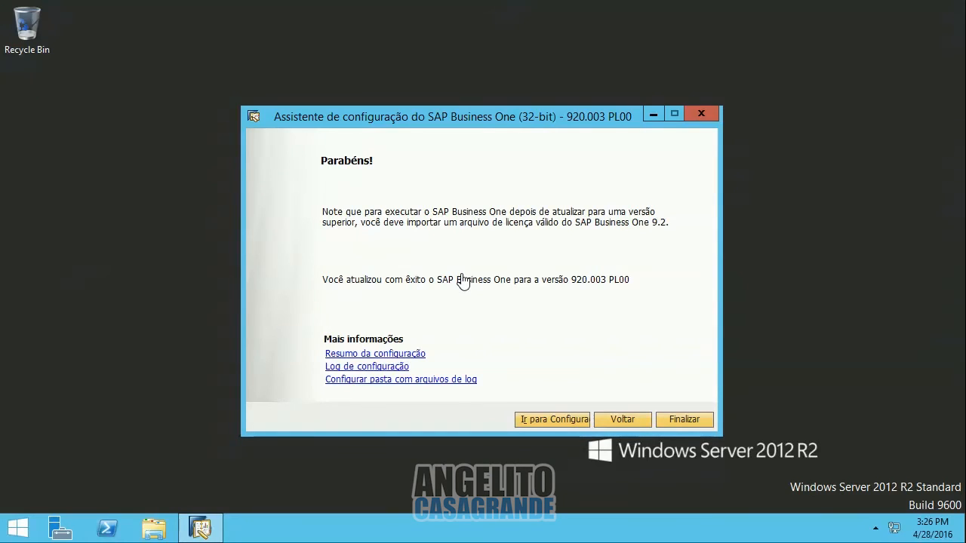
click(685, 423)
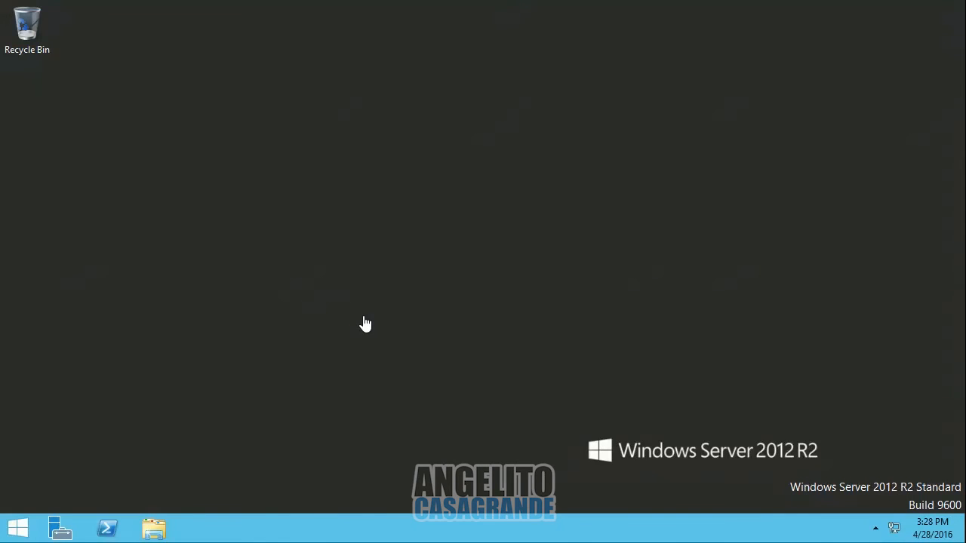
- Open the network server \\AC-AP-01 through the Run dialog
key(super+r)
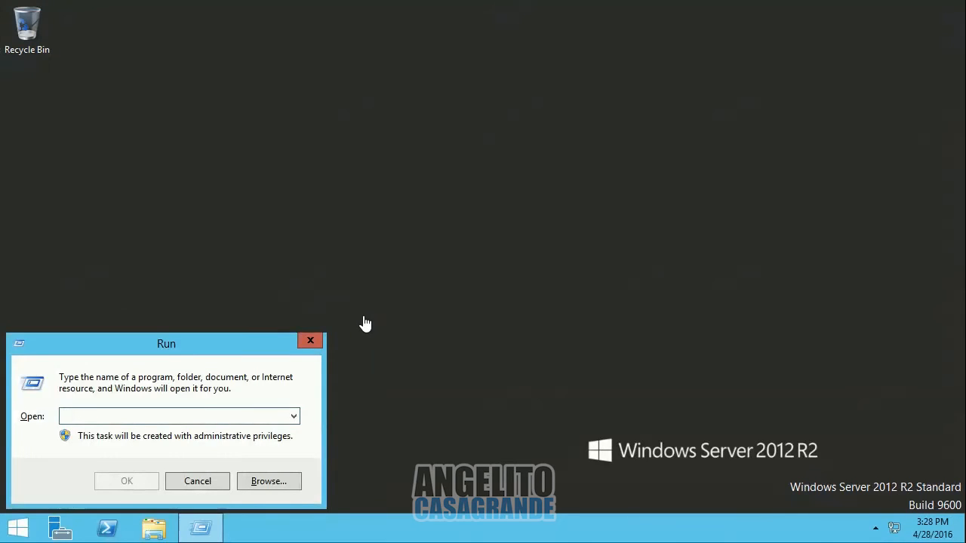
text(\\)
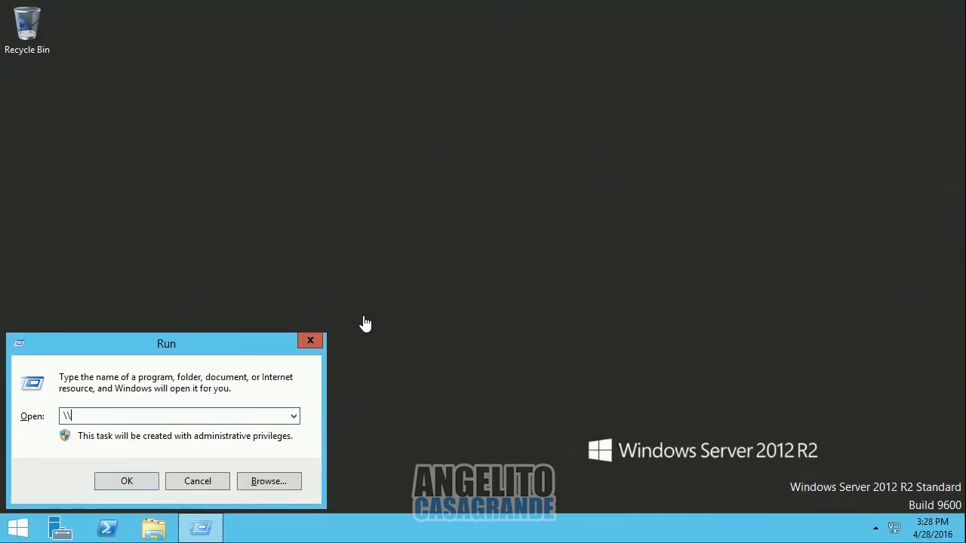
key(ctrl+a)
text(\\AC-Ap)
key(BackSpace)
text(P-01)
key(Return)
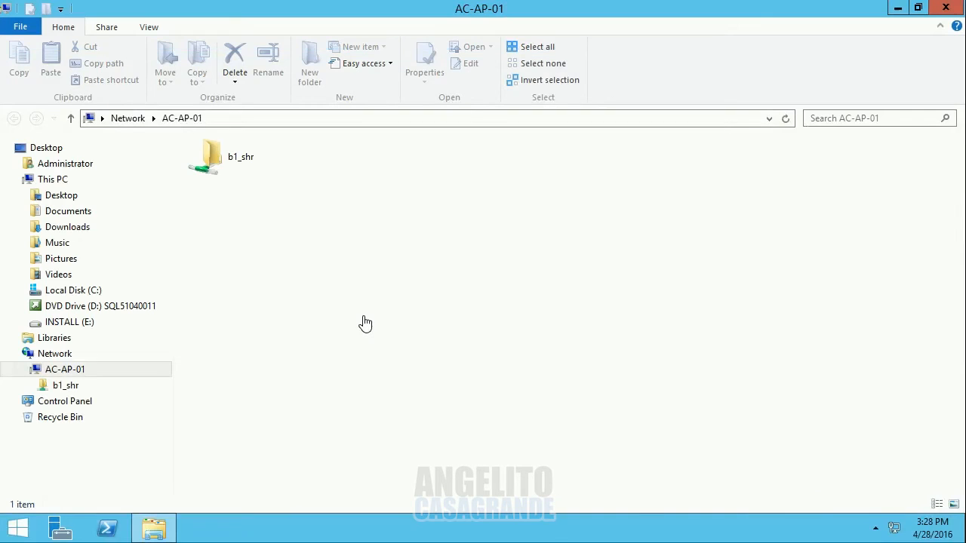
- Open the b1_shr share, then browse locally to C:\Program Files (x86)\SAP\SAP Business One Server\B1_SHR
double_click(220, 163)
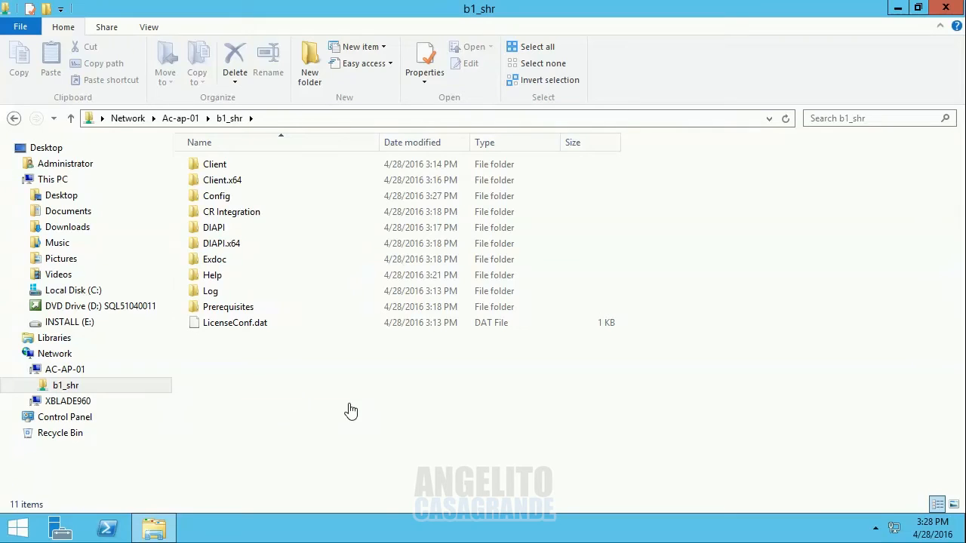
click(90, 292)
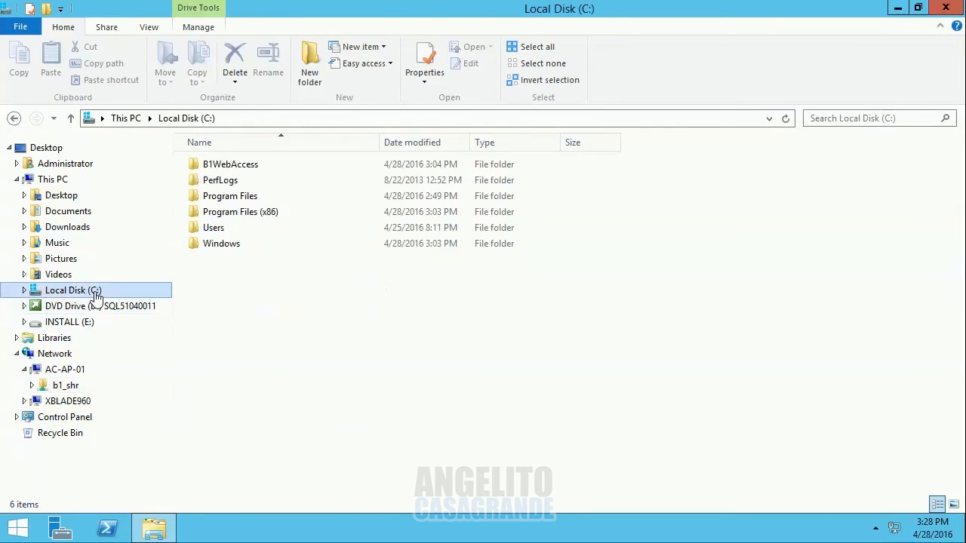
double_click(243, 213)
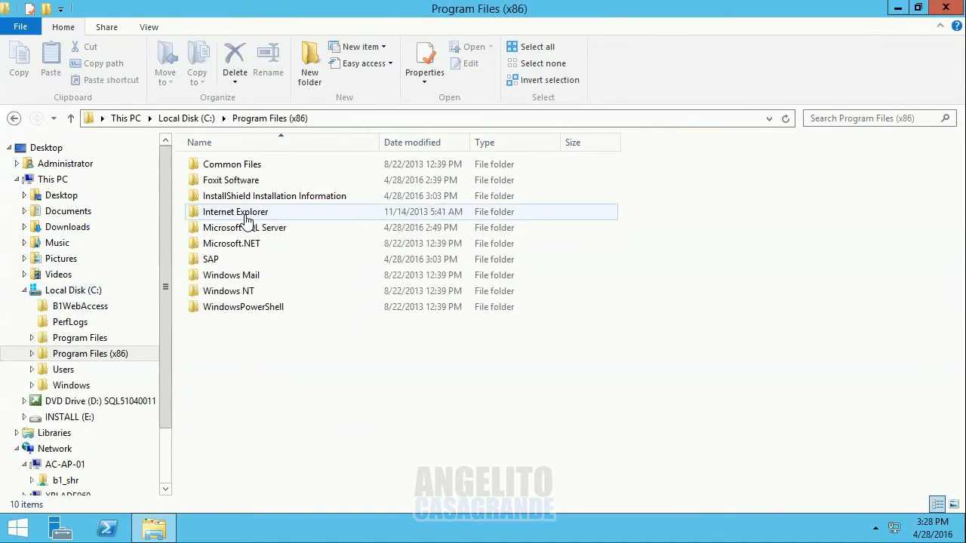
double_click(208, 261)
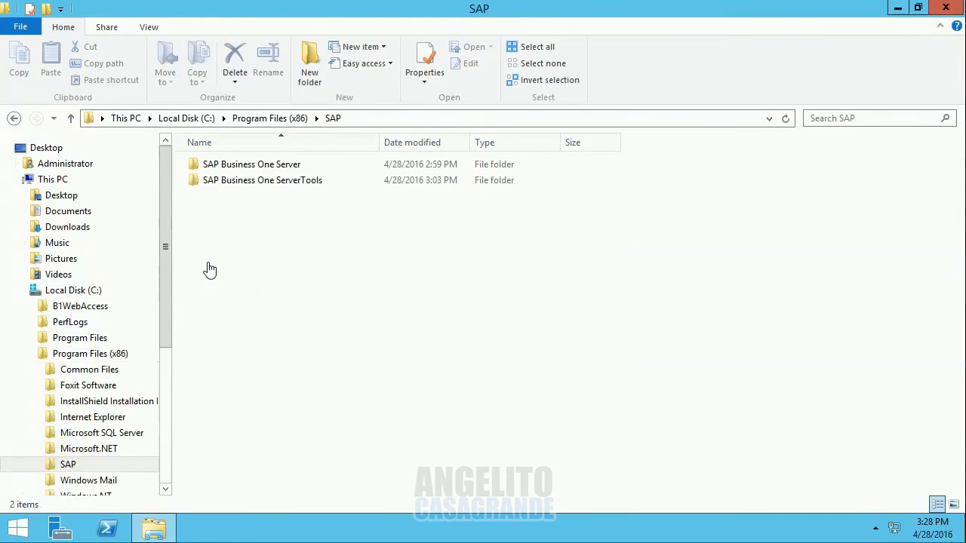
double_click(244, 168)
double_click(249, 166)
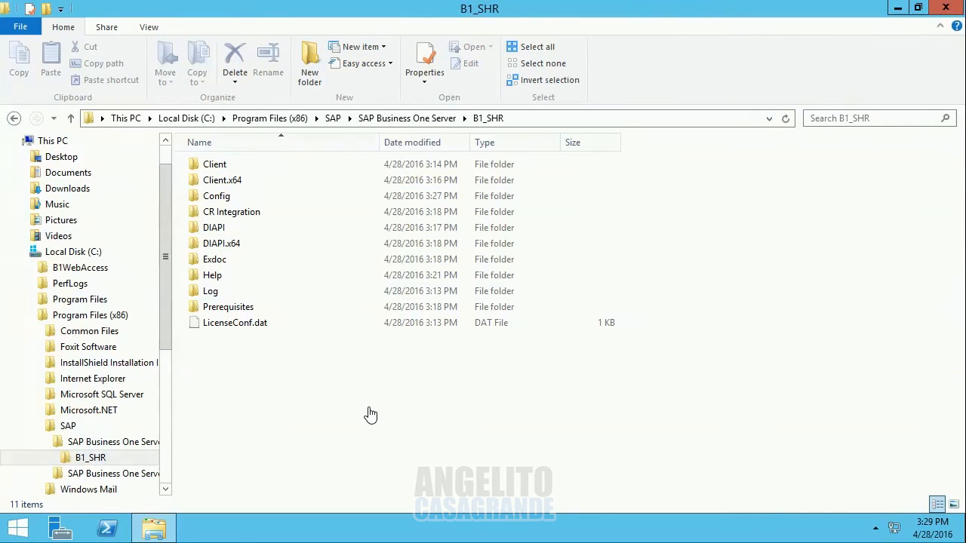
- Reopen \\AC-AP-01 beside the local folder, compare b1_shr with B1_SHR, then close both windows
key(super+r)
key(Return)
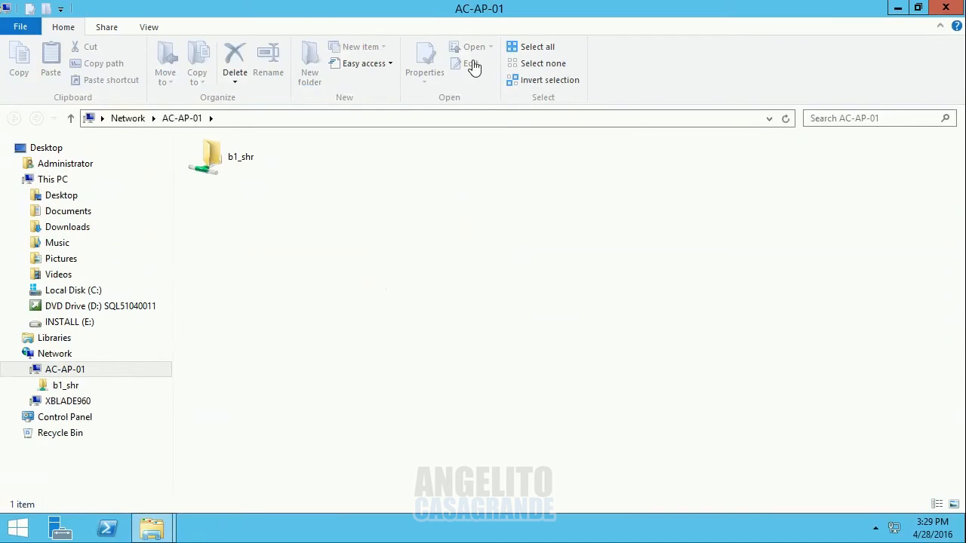
drag(465, 13, 1, 72)
double_click(698, 162)
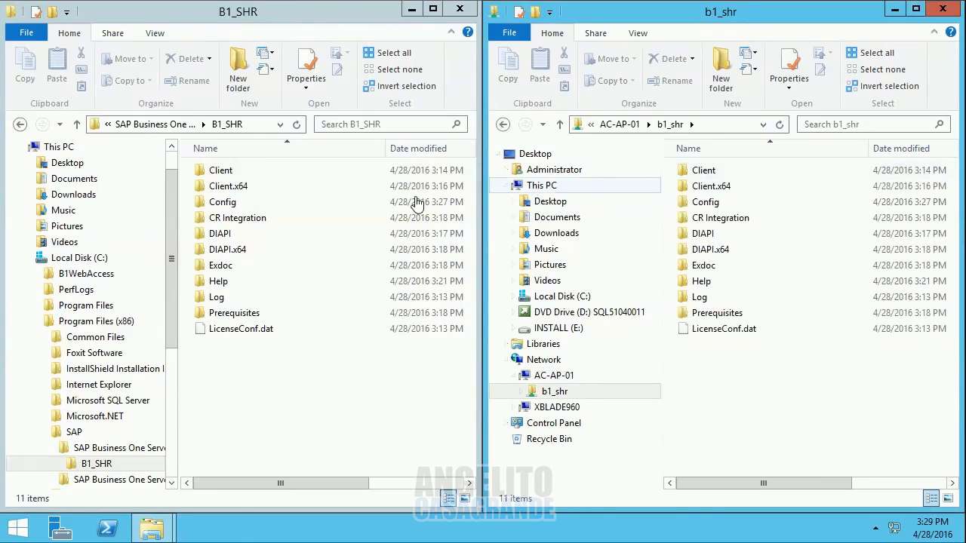
click(260, 124)
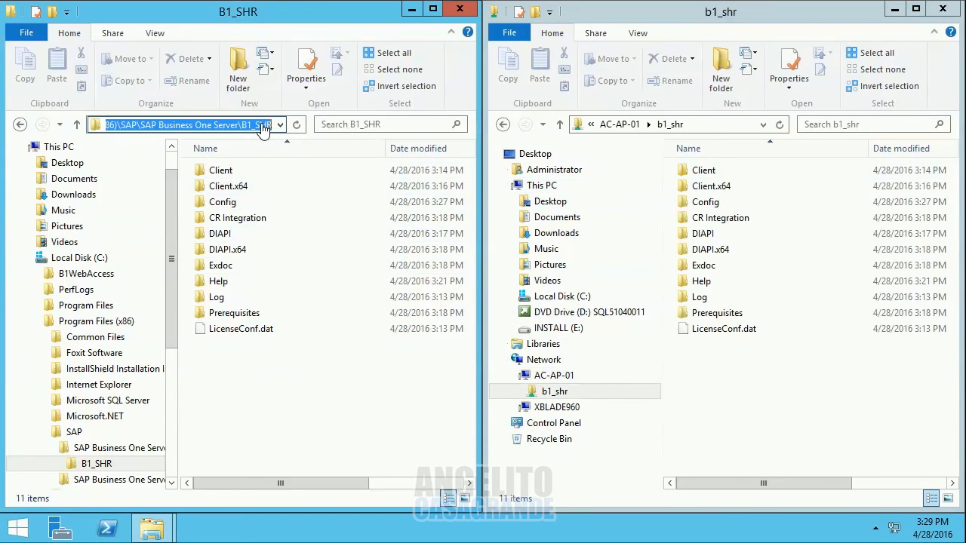
click(459, 12)
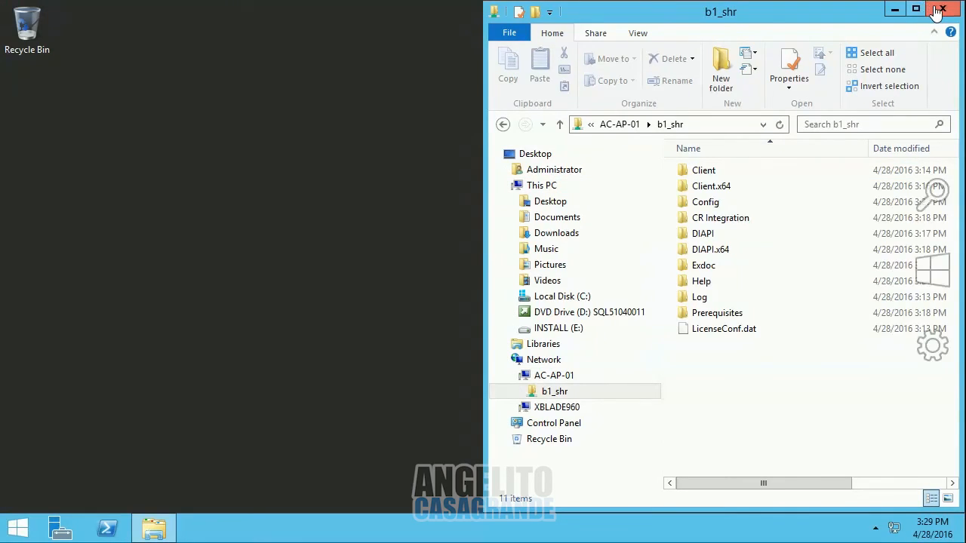
click(940, 11)
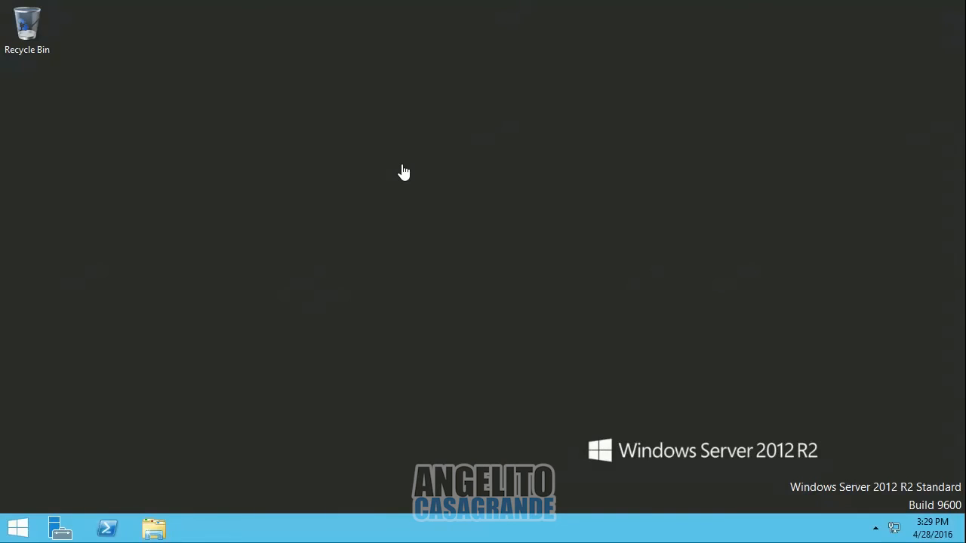
click(17, 527)
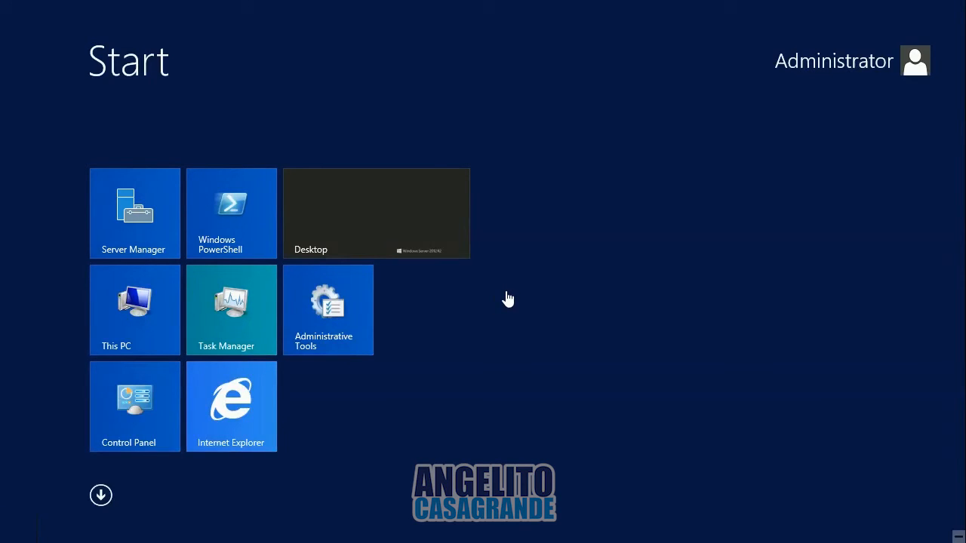
- Launch SAP Business One Service Manager from the Apps list
click(100, 495)
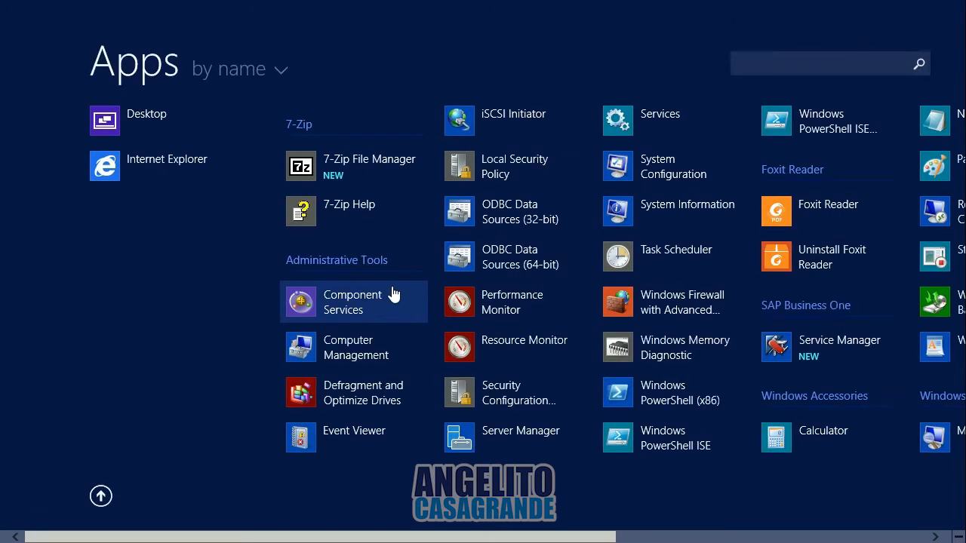
scroll(394, 295, down, 3)
scroll(394, 289, down, 3)
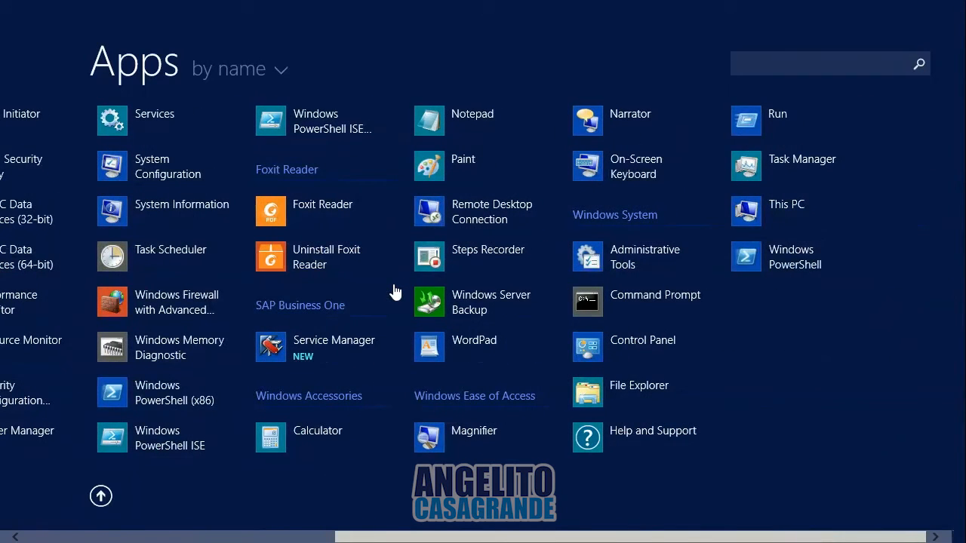
click(315, 360)
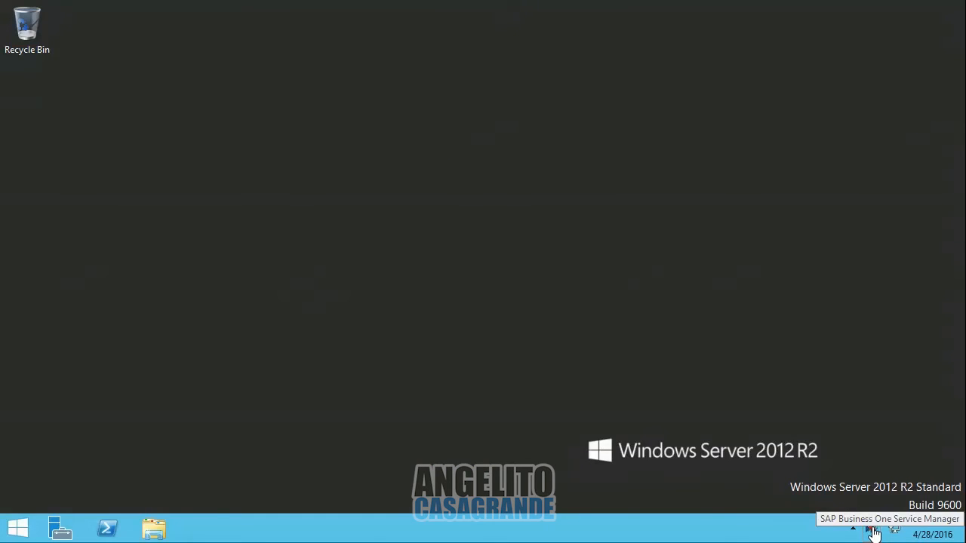
double_click(873, 534)
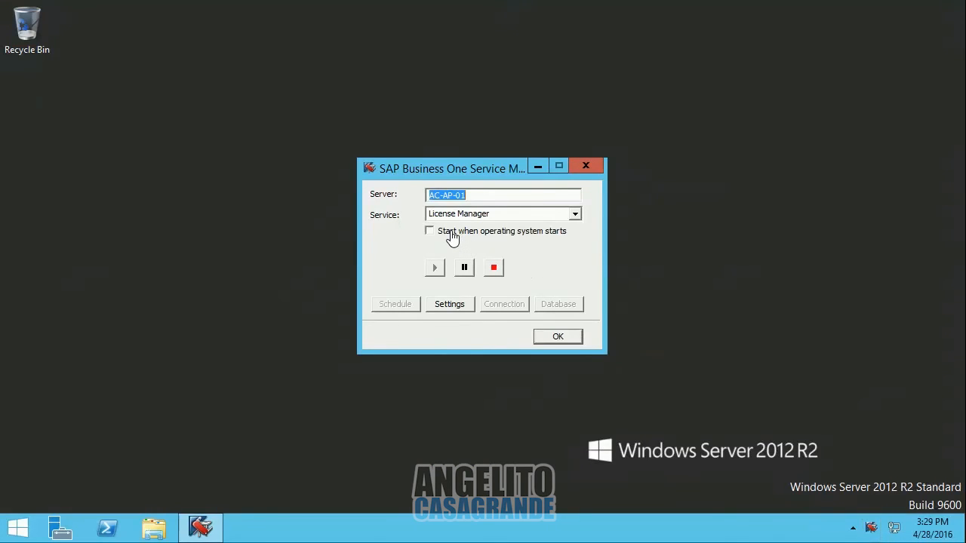
- Set License Manager to start with the operating system and open Configure Security in the browser
click(451, 237)
click(445, 305)
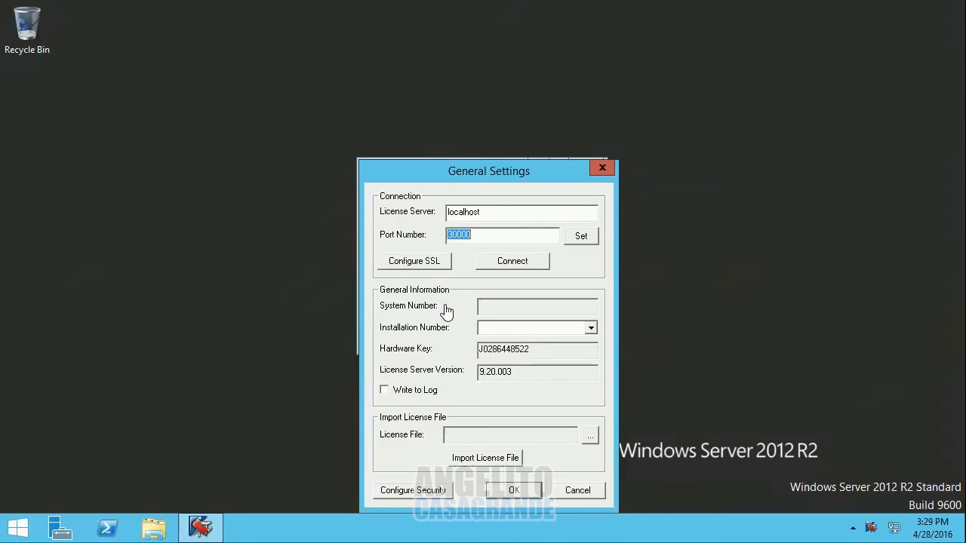
click(427, 491)
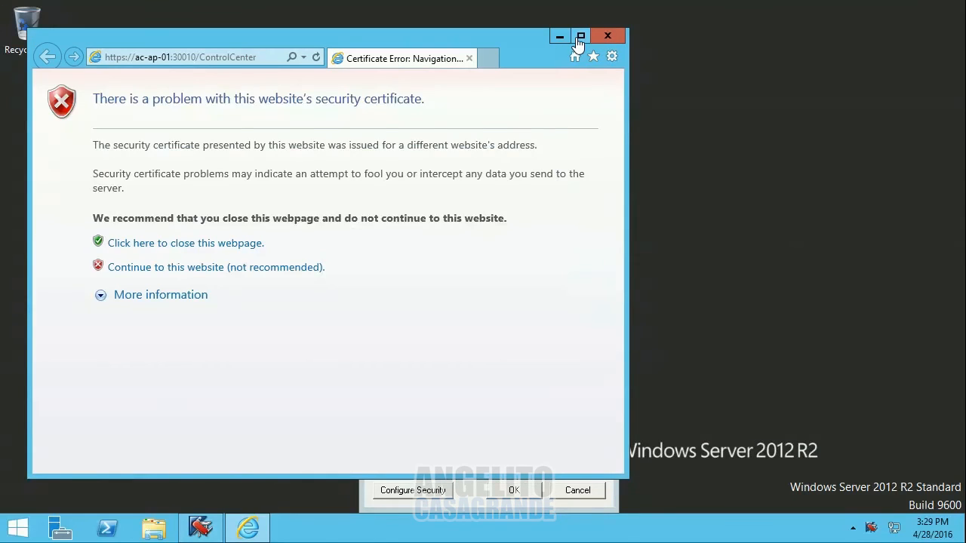
- Maximize Internet Explorer and continue past the ac-ap-01 certificate warning
click(579, 37)
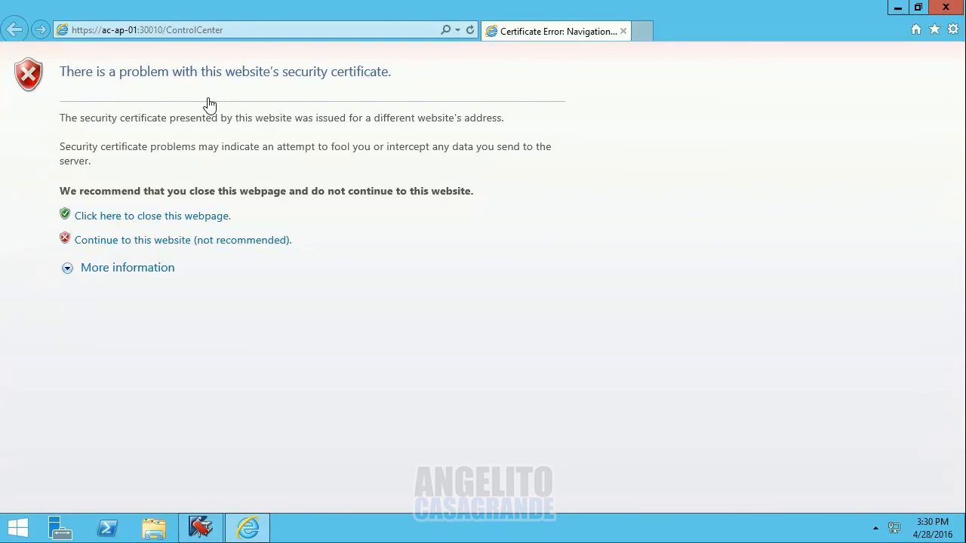
click(194, 240)
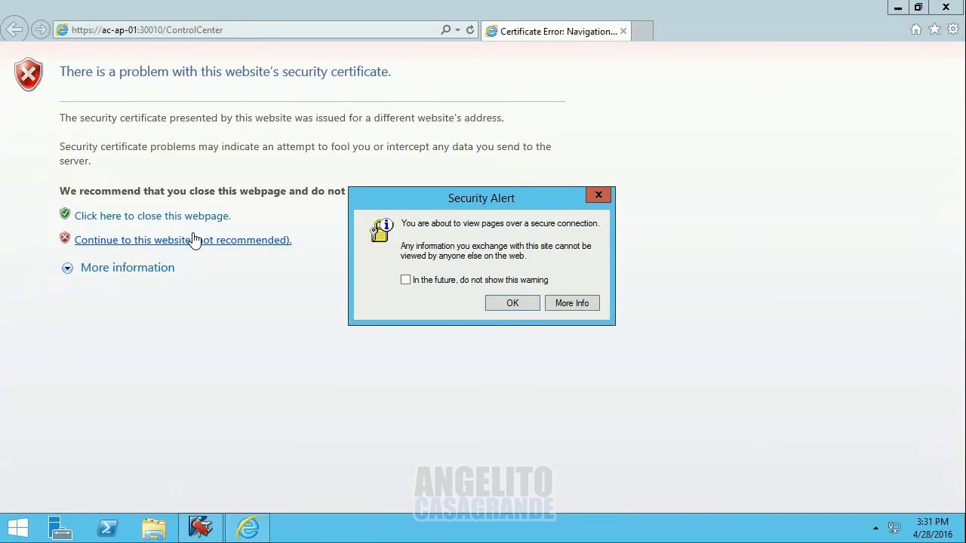
click(499, 304)
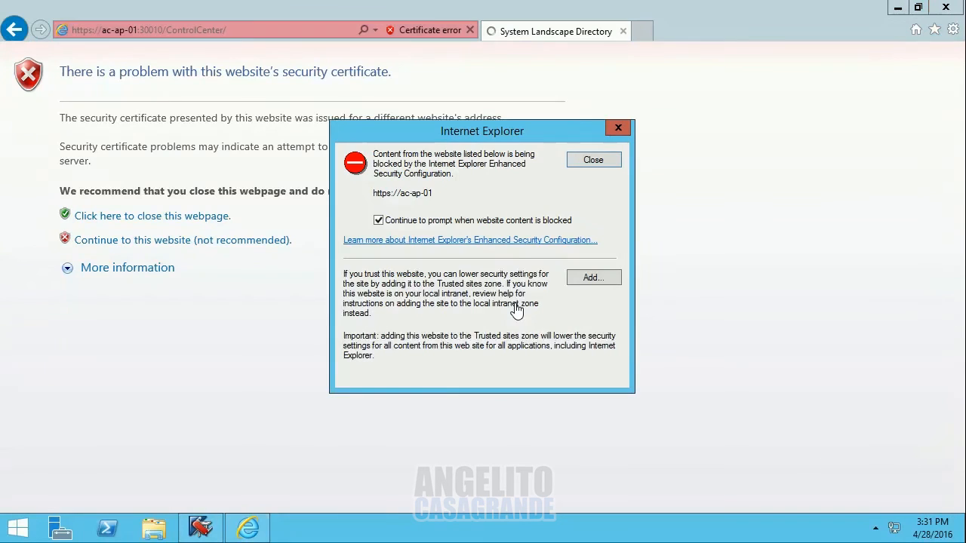
click(571, 280)
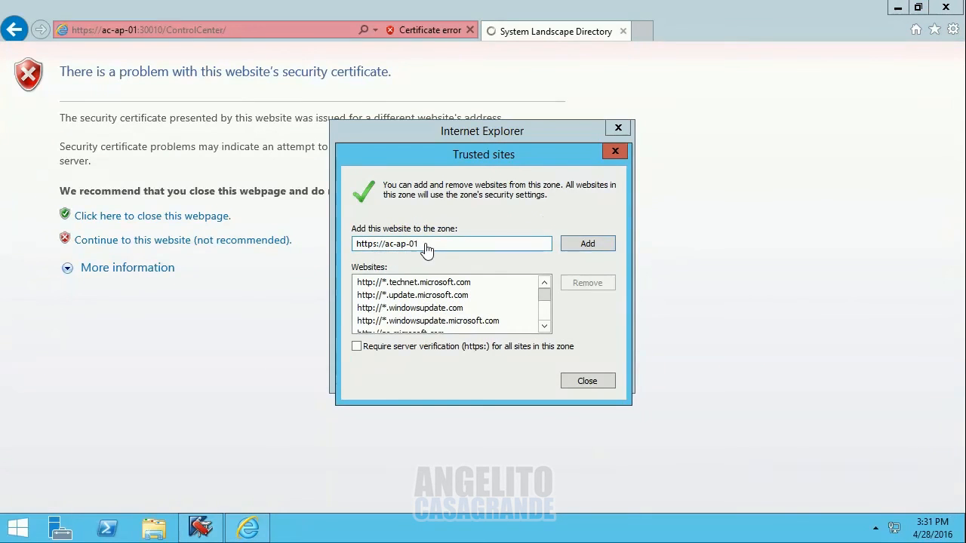
click(584, 247)
click(587, 382)
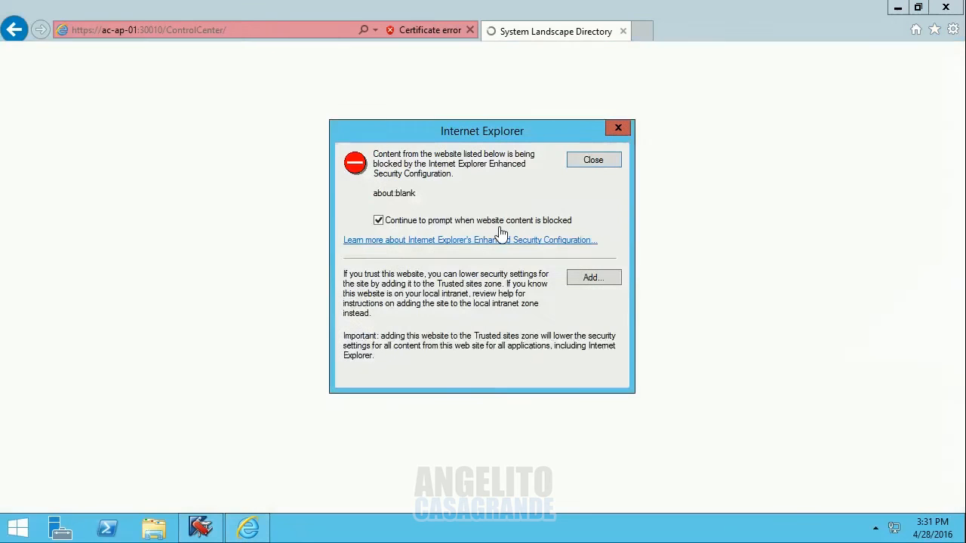
click(599, 283)
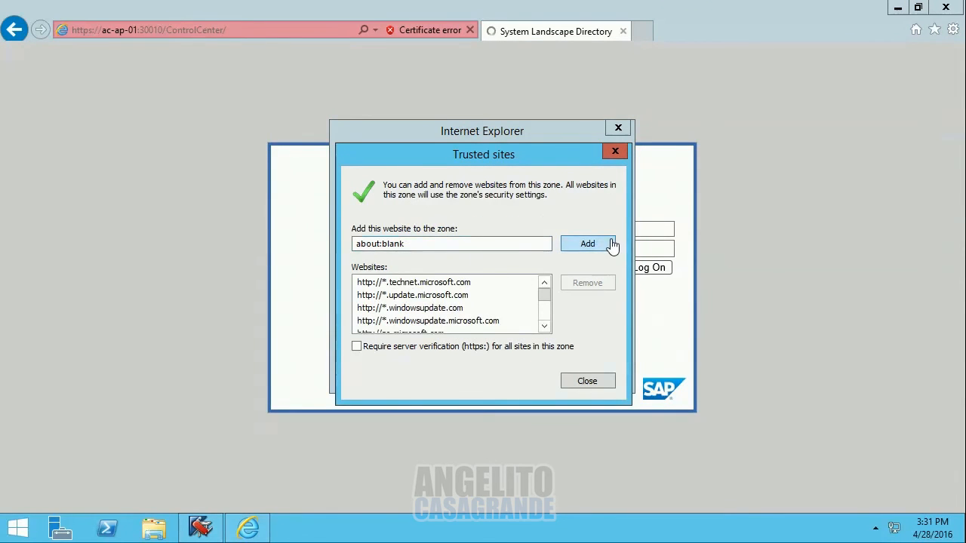
click(607, 245)
click(587, 380)
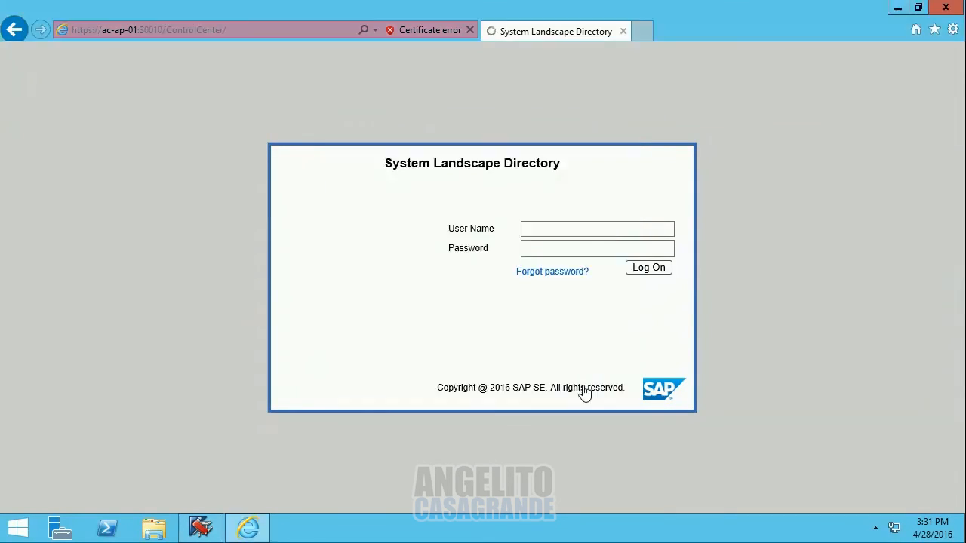
- Log on to the System Landscape Directory with the site user name and password
text(B1SiteUser)
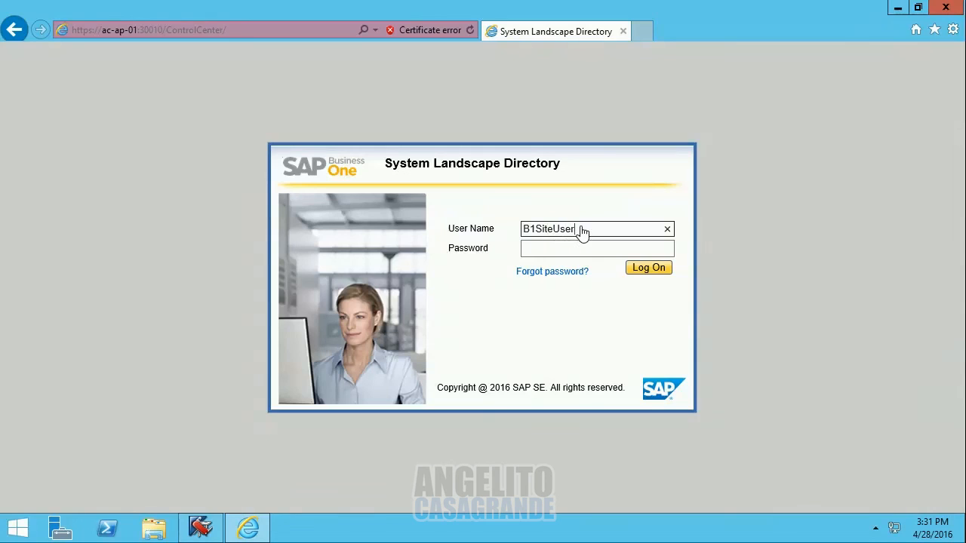
drag(581, 237, 503, 227)
click(609, 239)
key(Tab)
text(•••)
key(ctrl+a)
text(••••••••)
key(Return)
- Select server AC-DB-01\PROD and the SBODemoBR company, then close IE, General Settings and Service Manager
click(320, 216)
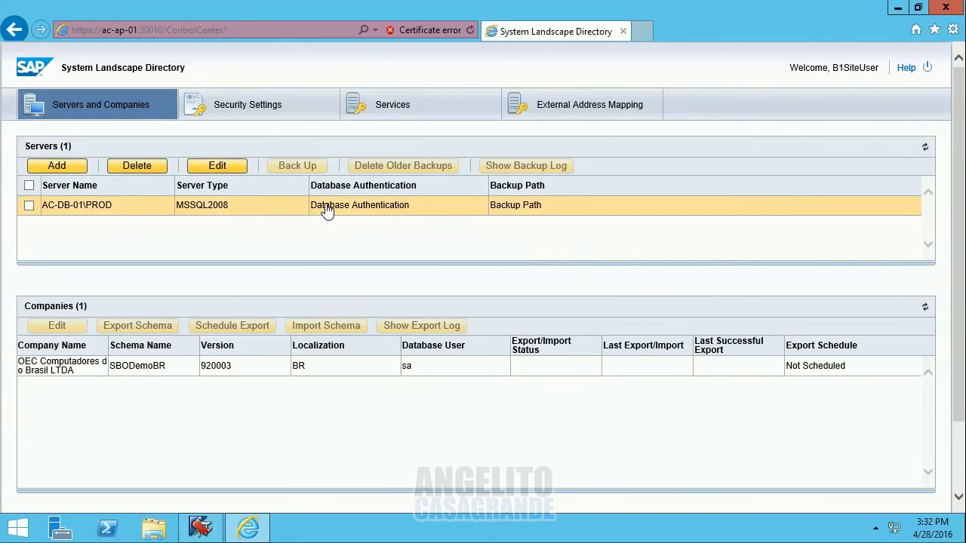
click(253, 370)
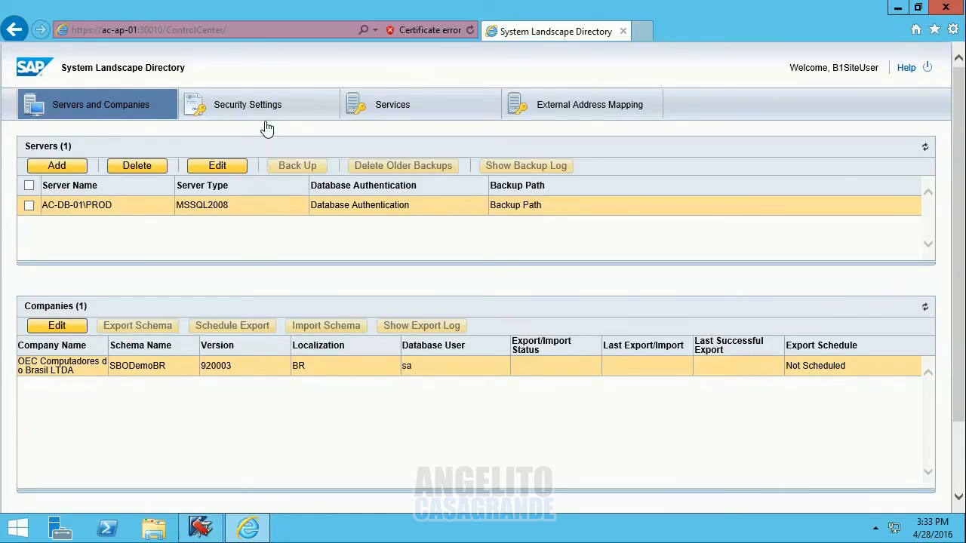
click(944, 9)
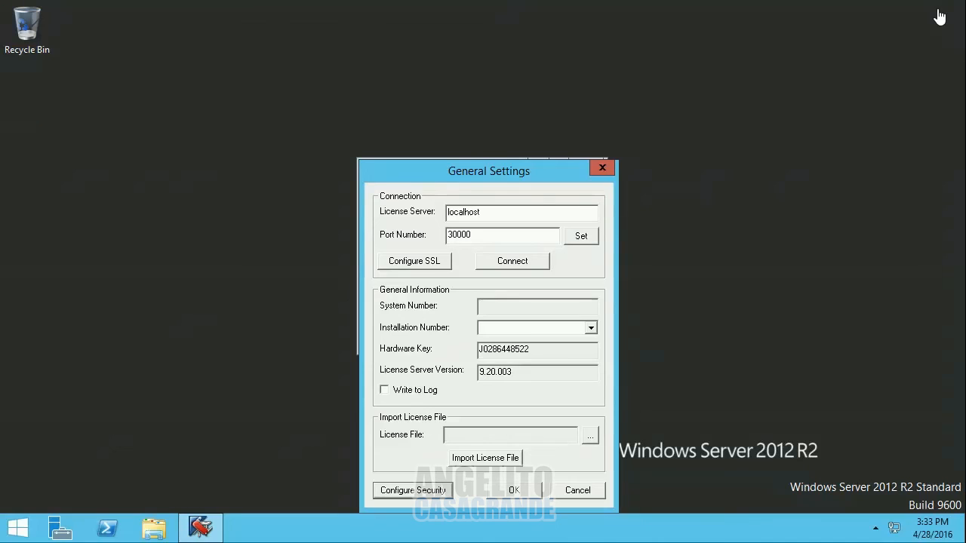
click(611, 170)
click(585, 166)
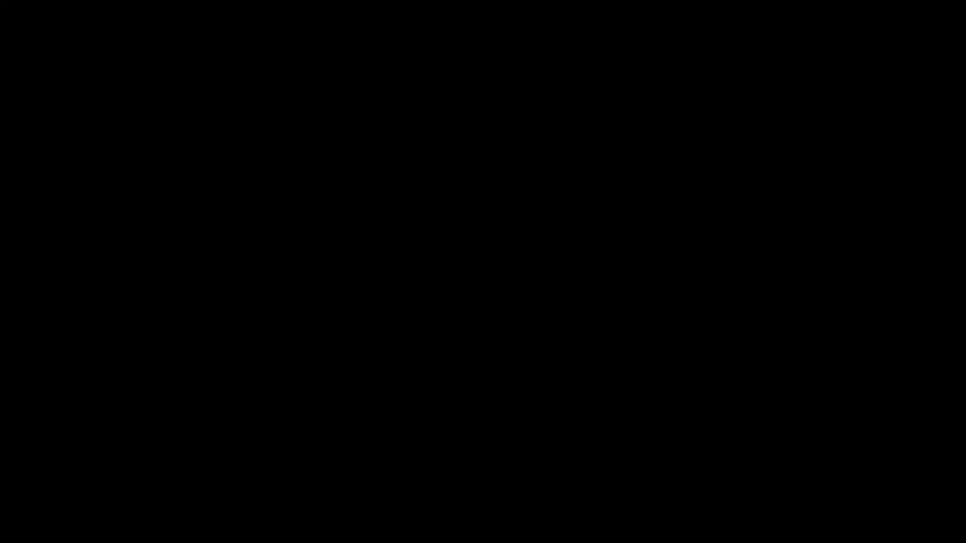